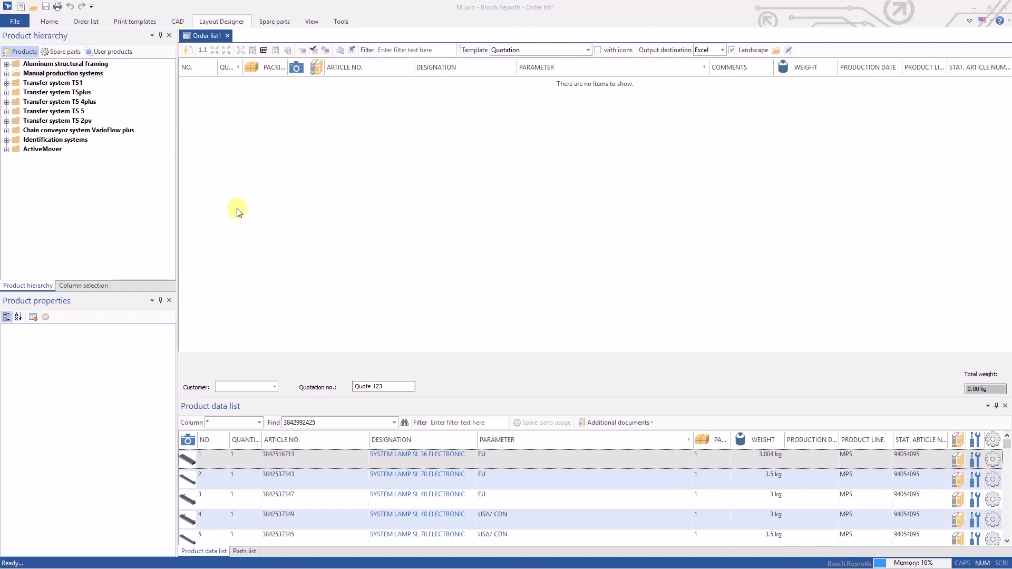
Step: Create a new Layout Designer layout, MTpro Layout2, and widen the products catalogue panel
left_click(12, 23)
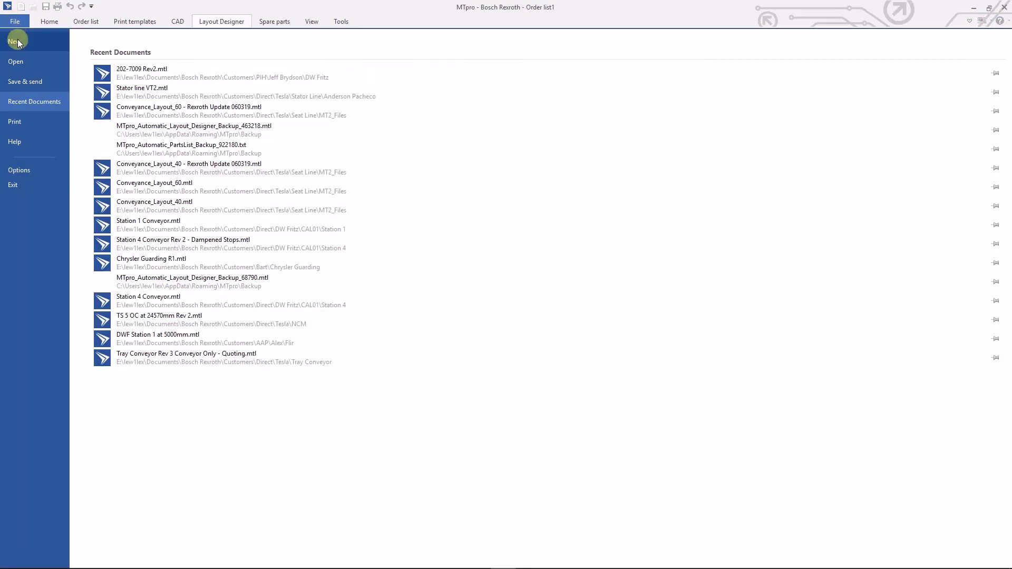
left_click(18, 40)
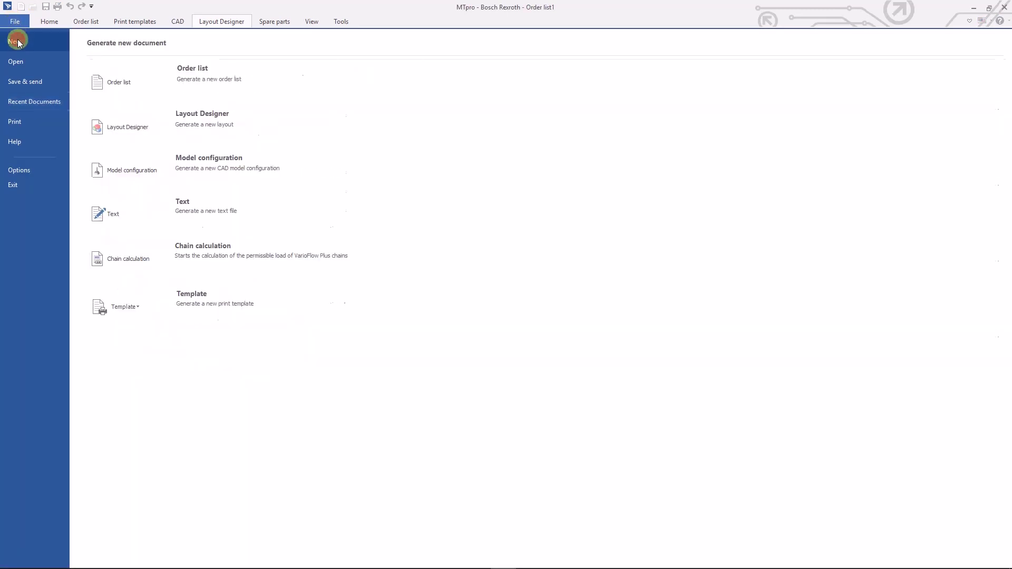
left_click(129, 125)
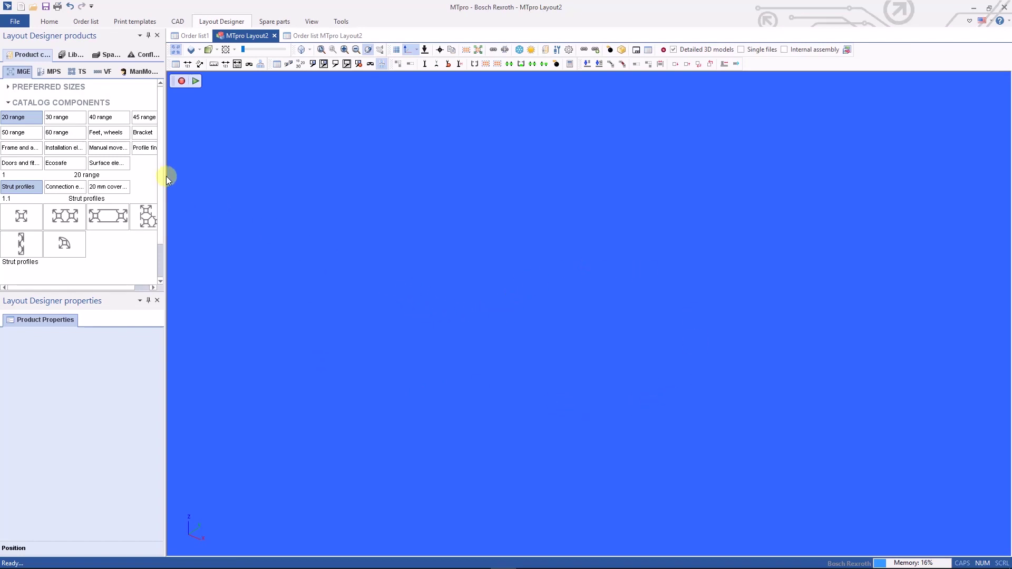
left_click_drag(166, 176, 189, 179)
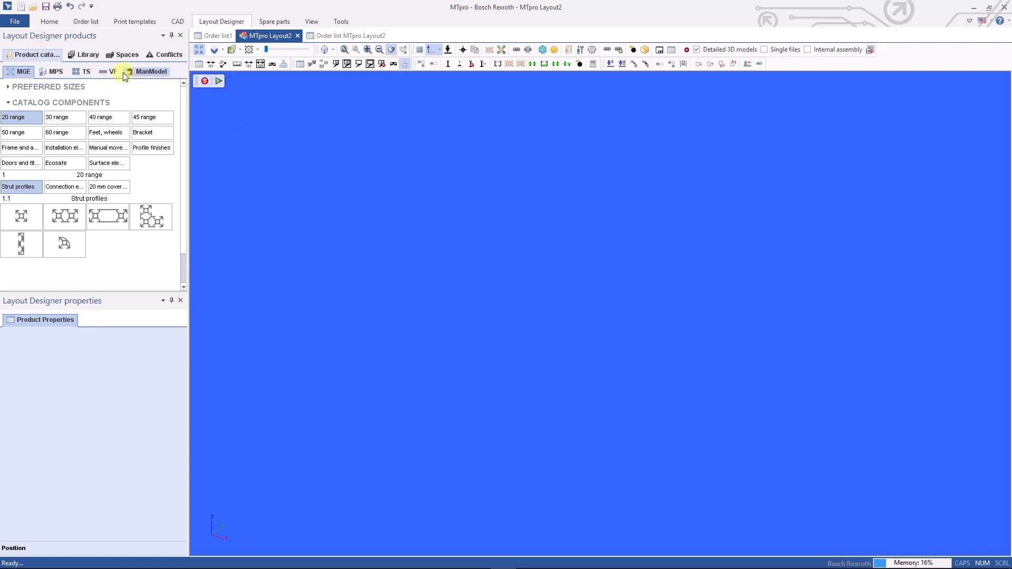
Step: Open the program Options dialog and move it up and to the left
left_click(14, 21)
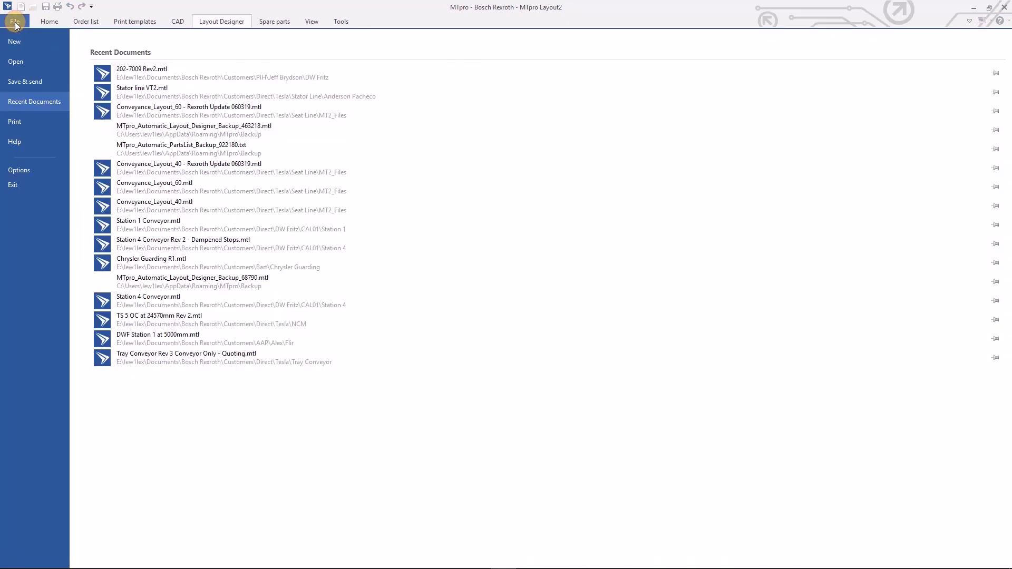
left_click(16, 168)
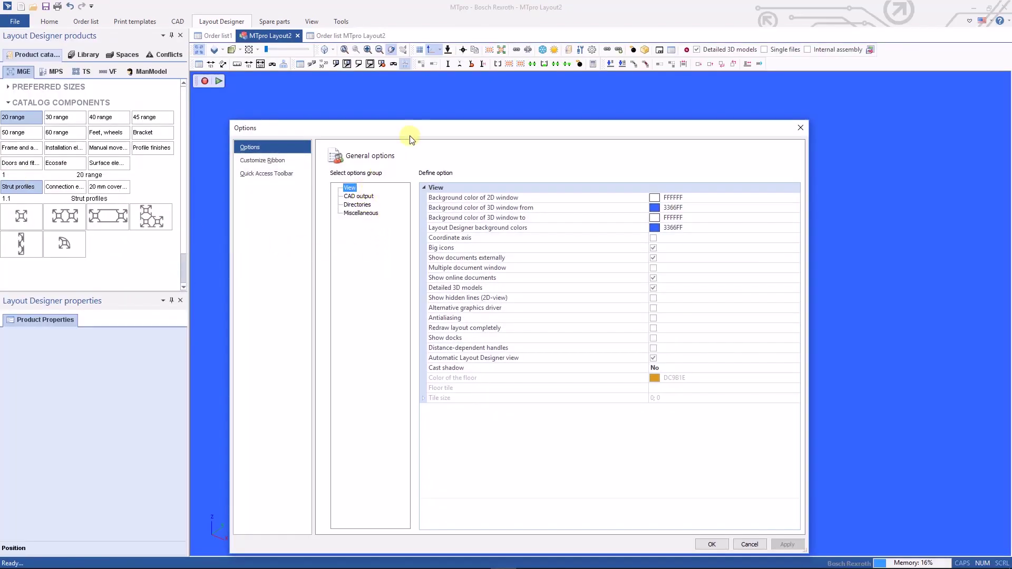
left_click_drag(413, 131, 404, 91)
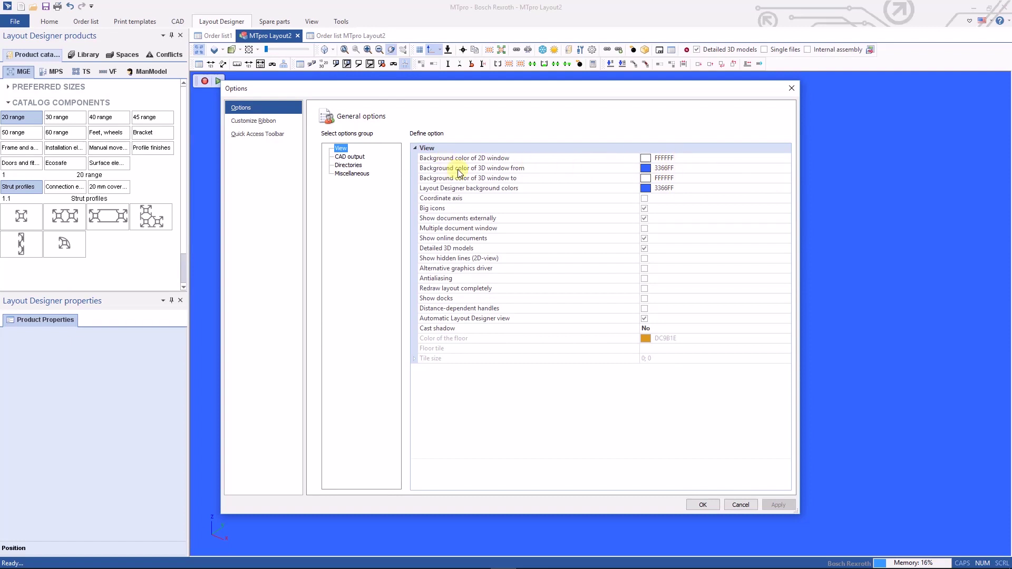
Step: Inspect the Layout Designer background colour palette, keeping 3366FF, and select Big icons
left_click(697, 190)
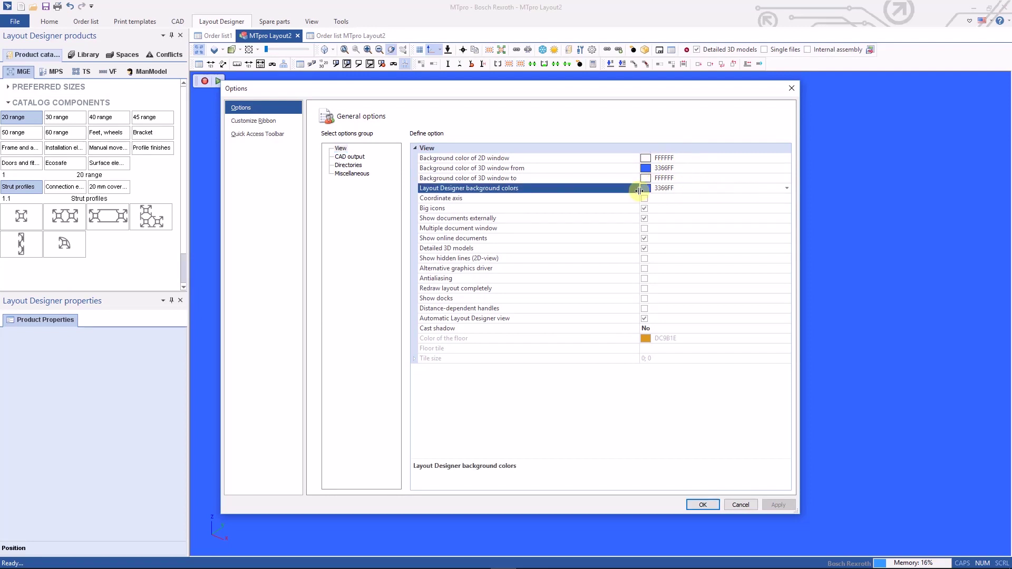
left_click(787, 188)
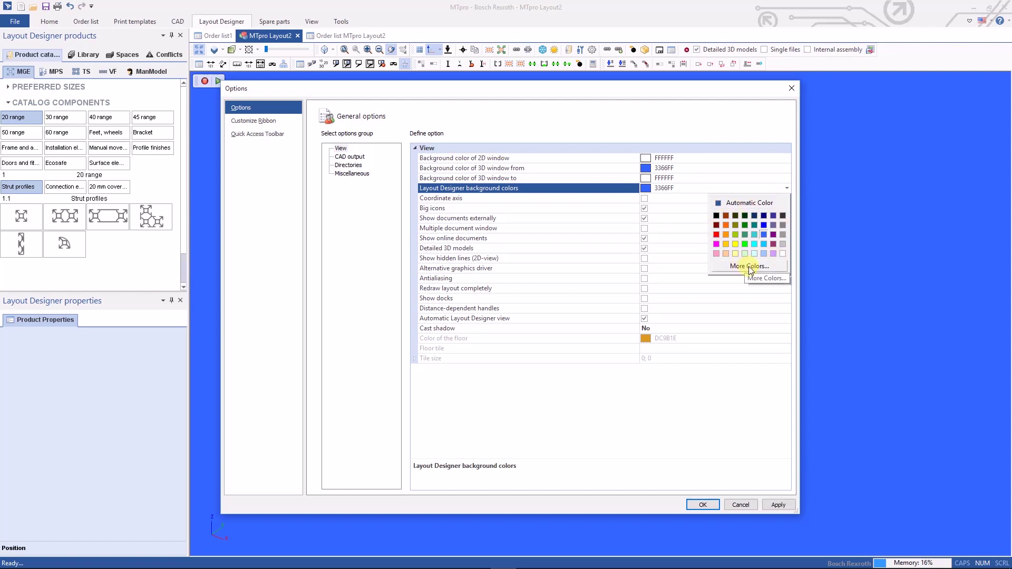
left_click(680, 189)
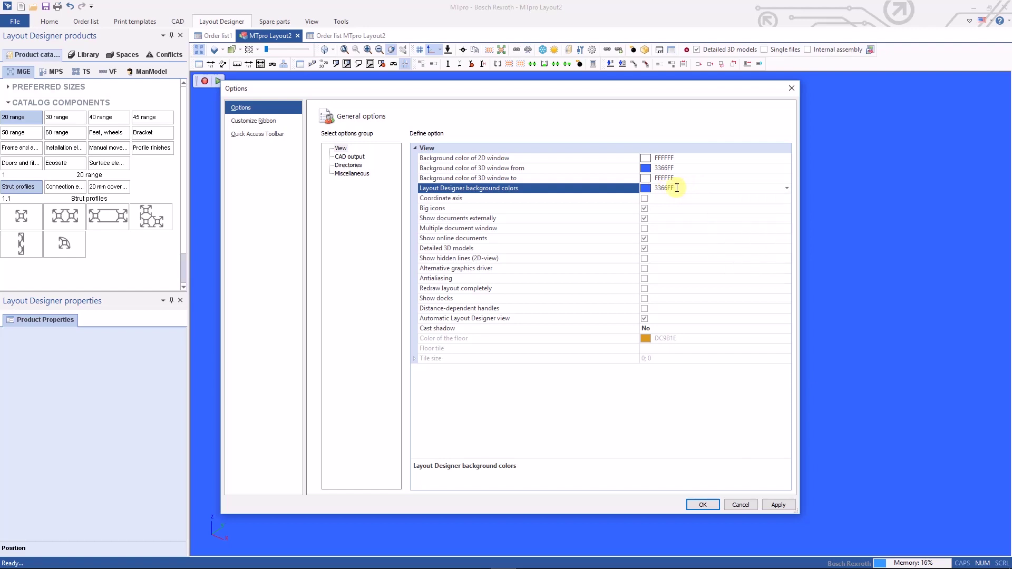
left_click_drag(677, 188, 657, 189)
left_click(681, 210)
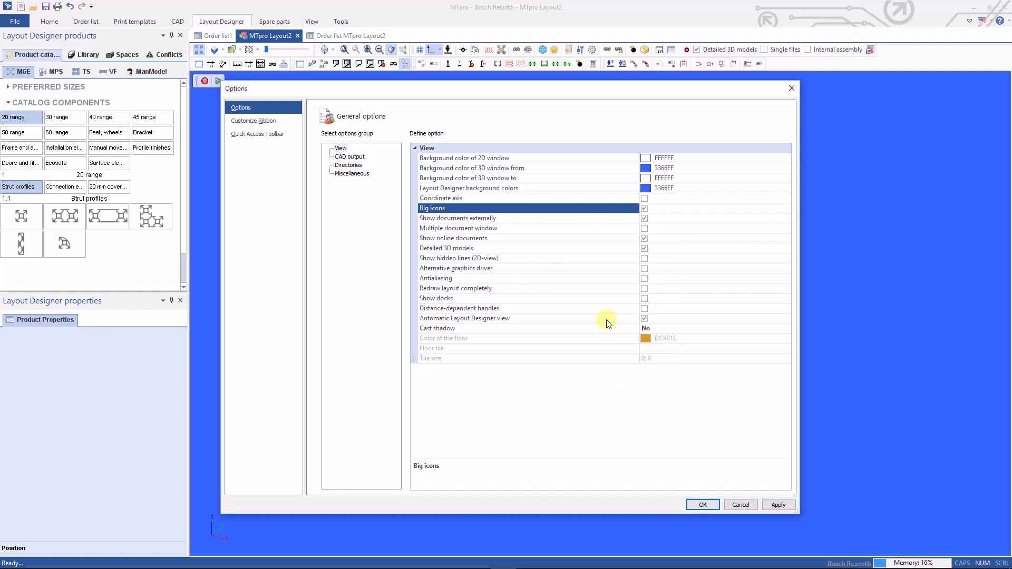
Step: Show CAD output options, keeping SolidWorks 2017 (3D) for 3D CAD and STEP for exchange
left_click(346, 158)
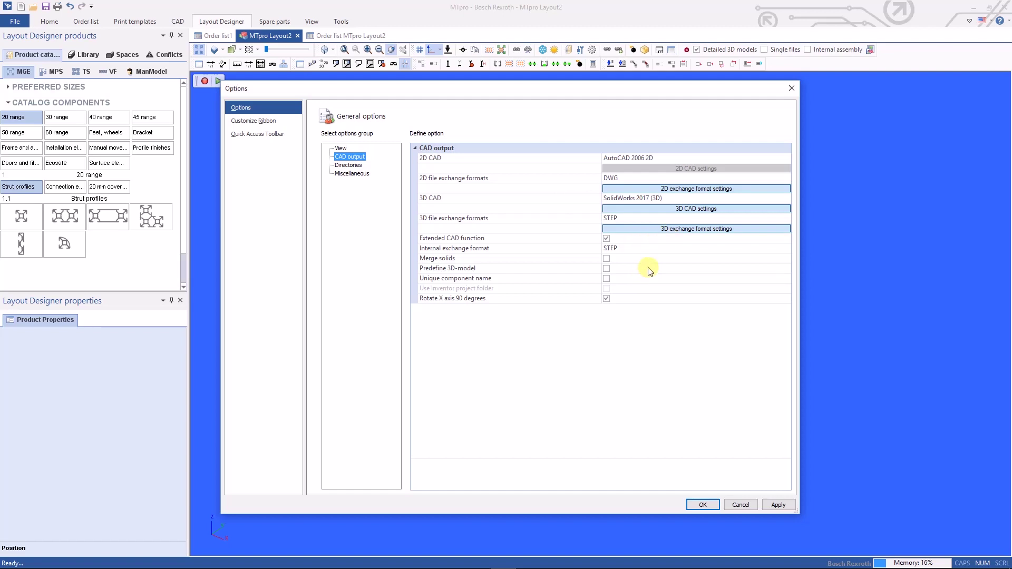
left_click(679, 198)
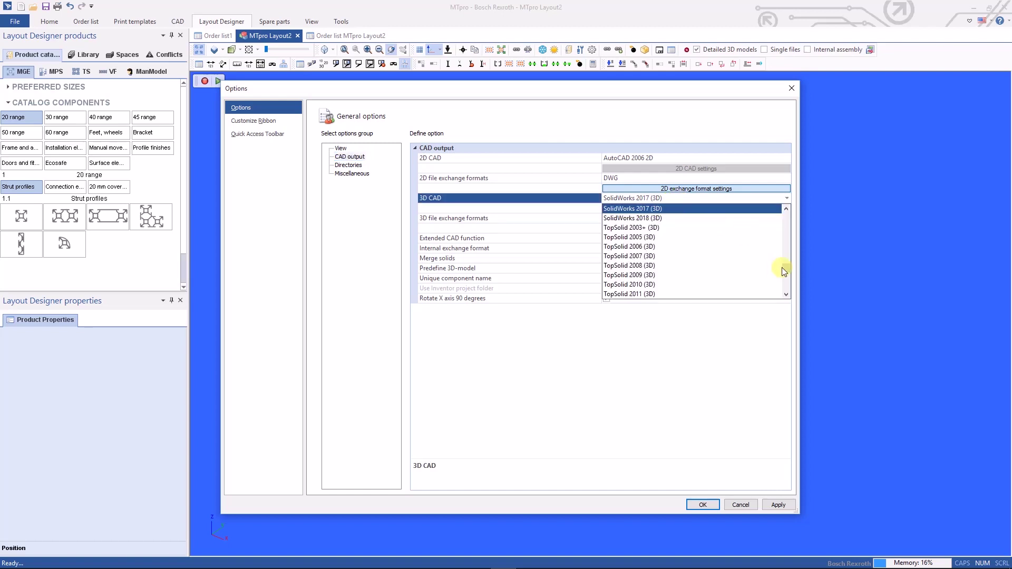
mouse_move(786, 266)
left_mouse_down()
mouse_move(786, 211)
mouse_move(787, 264)
left_mouse_up()
left_click(689, 254)
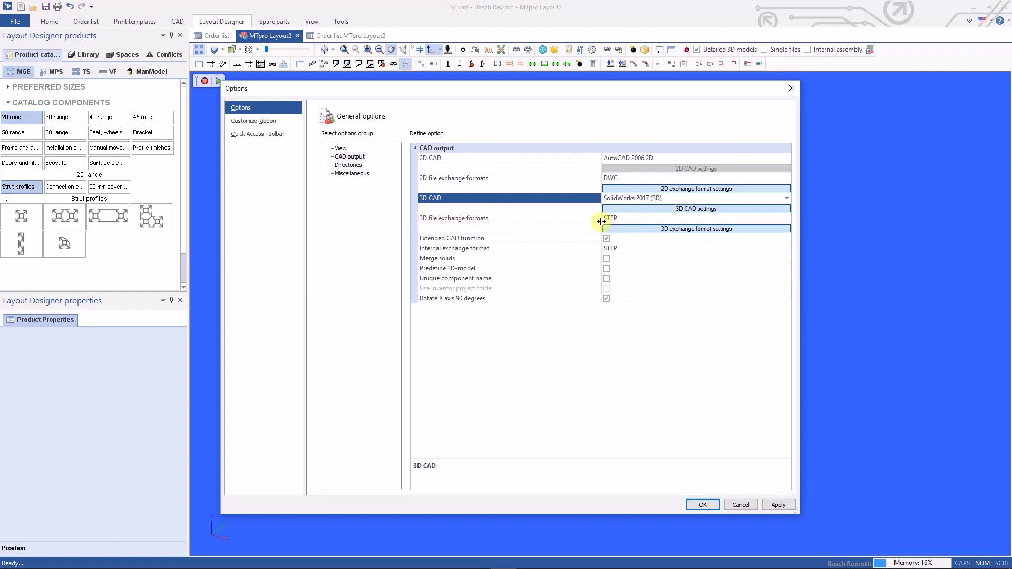
left_click(648, 219)
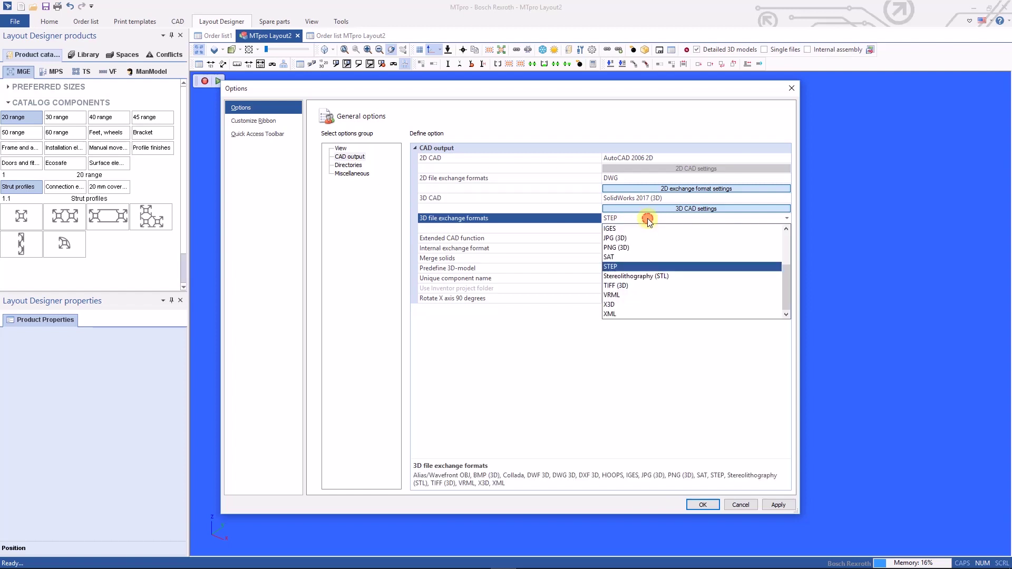
left_click(637, 267)
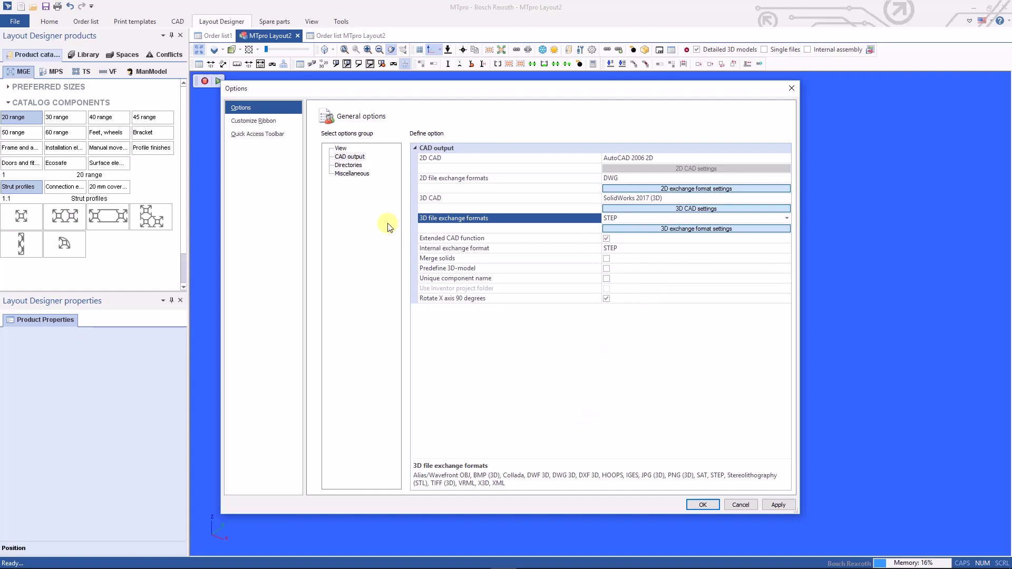
Step: Review Directories, then set Miscellaneous language to English and country to USA, and apply
left_click(347, 165)
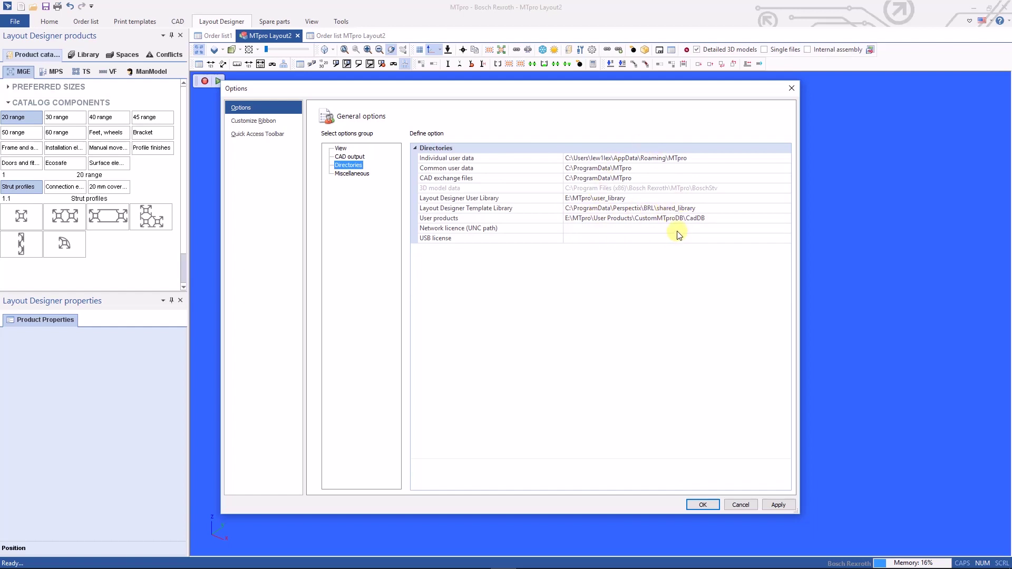
left_click(355, 176)
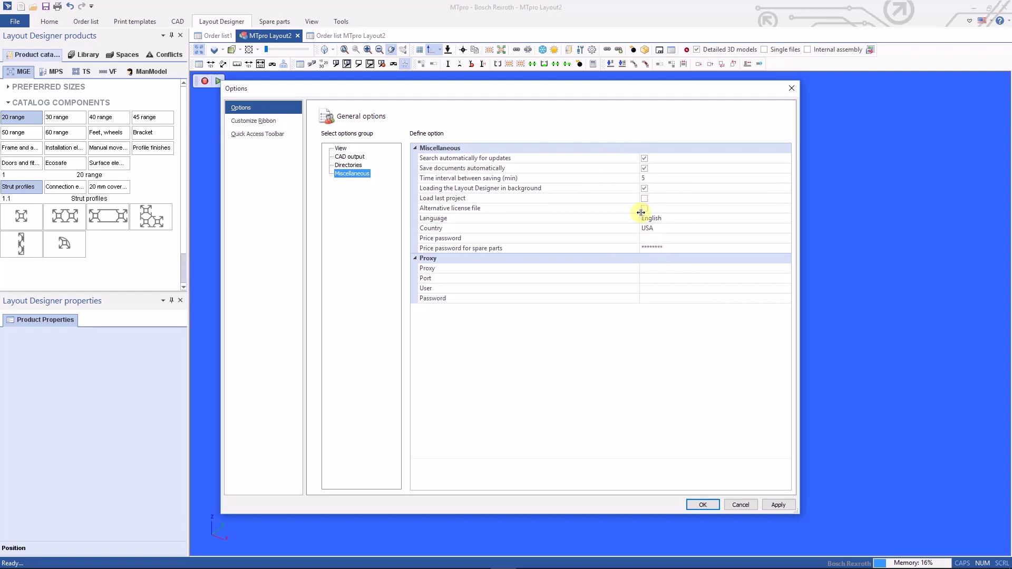
left_click(682, 221)
left_click(673, 237)
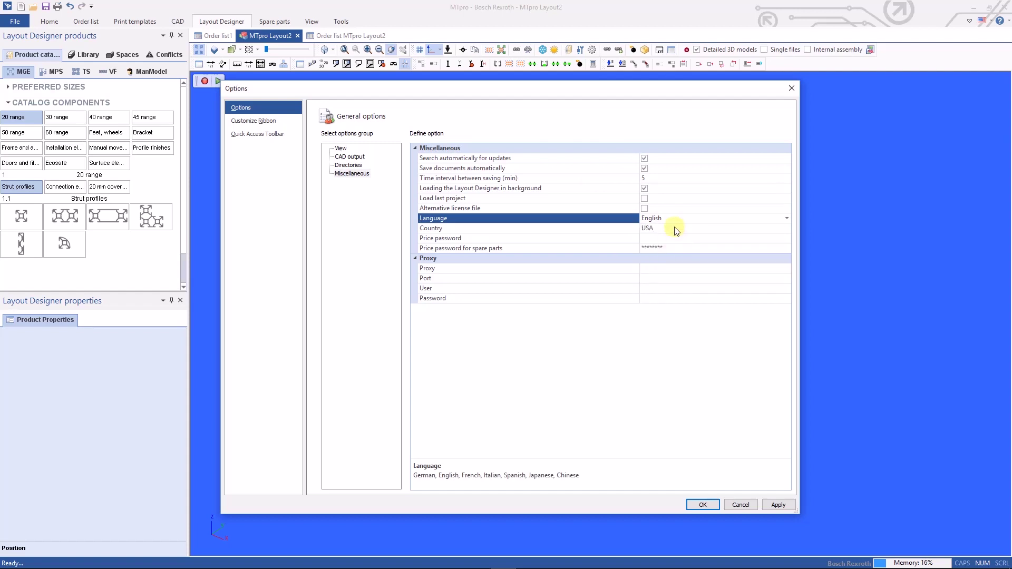
left_click(675, 228)
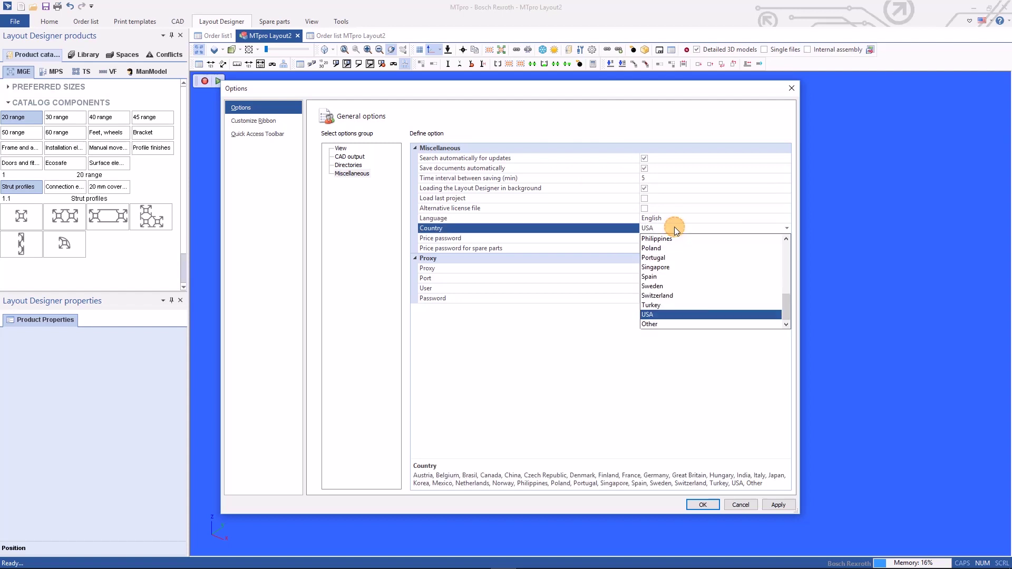
left_click(691, 314)
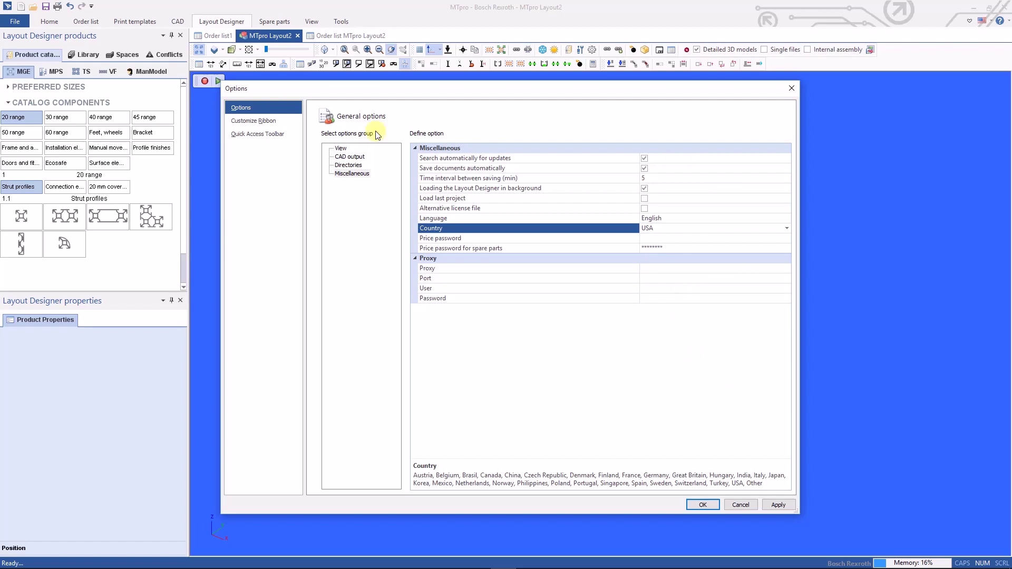
left_click(778, 505)
Step: Close Options and browse the MPS, TS and VF catalogs, ending on the ManModel figures
left_click(704, 507)
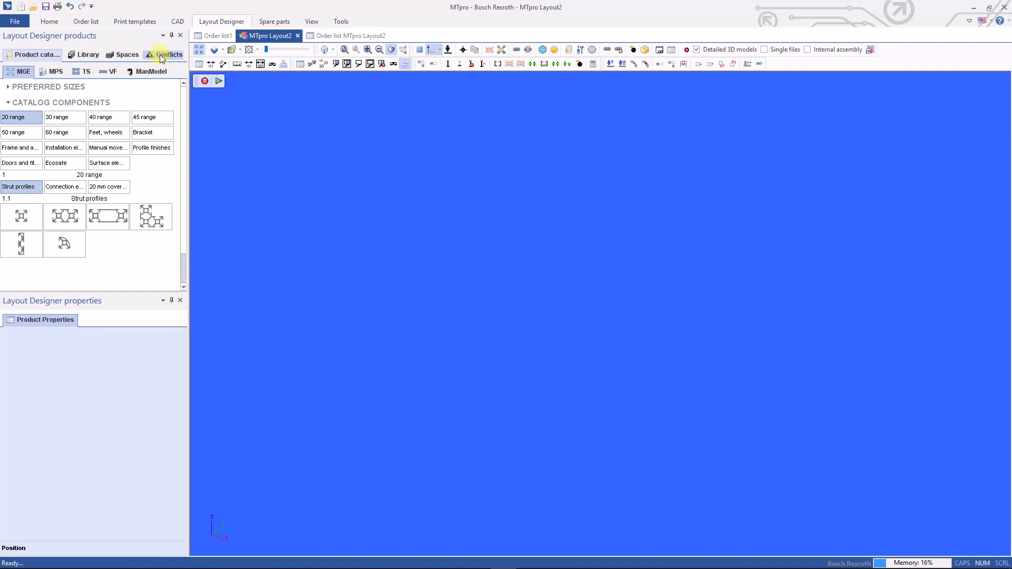
left_click(26, 55)
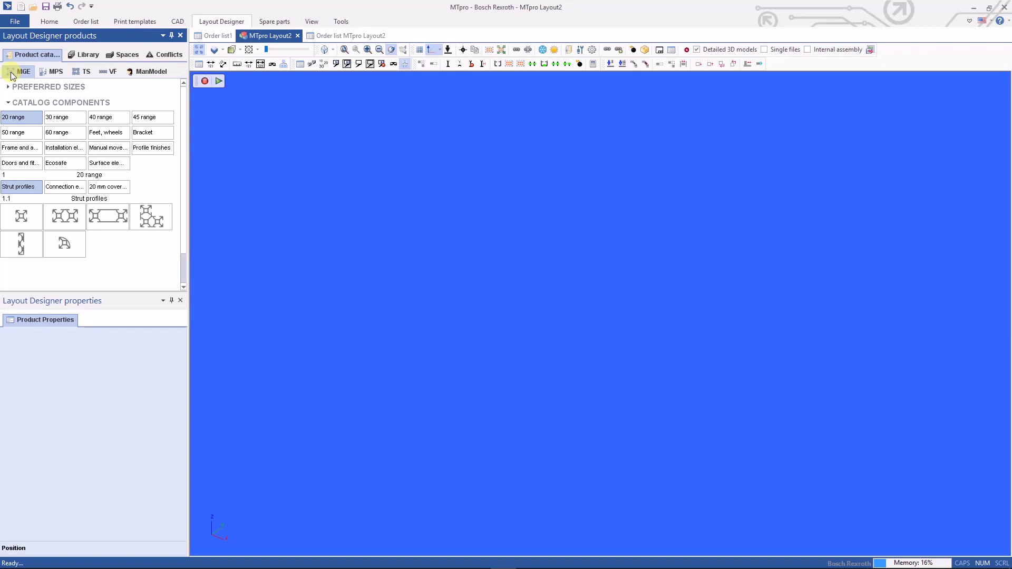
left_click(54, 72)
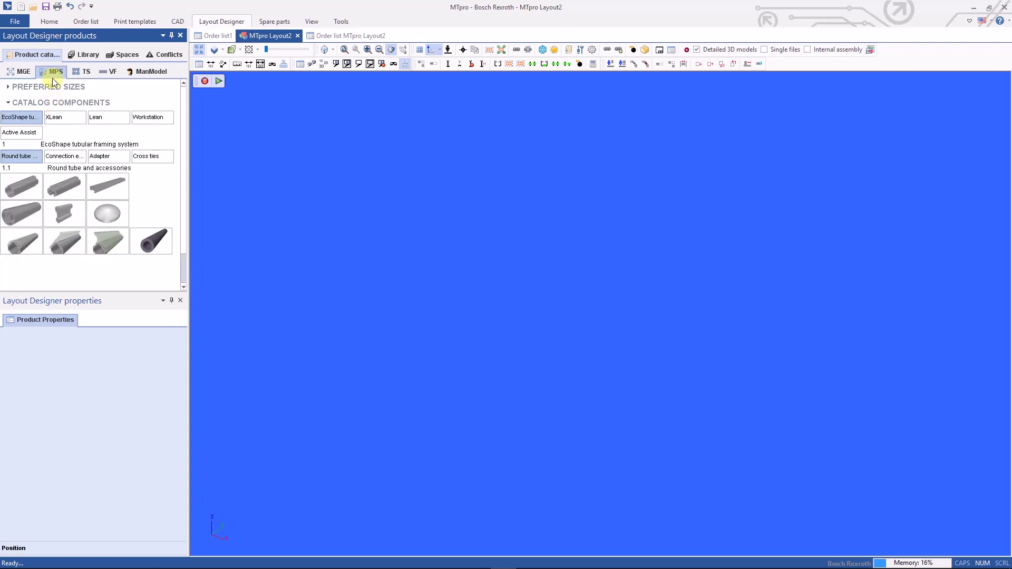
left_click(84, 73)
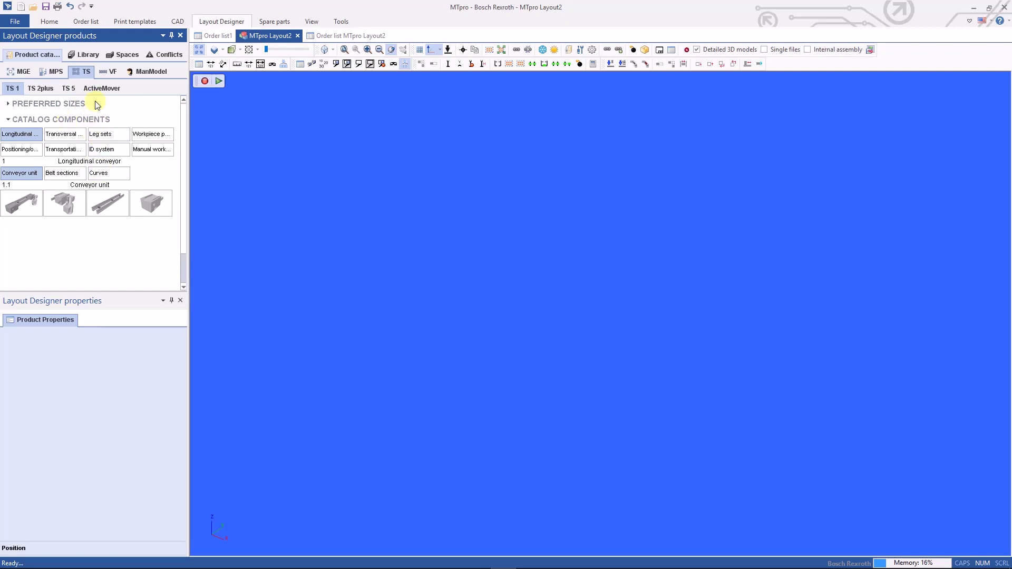
left_click(110, 73)
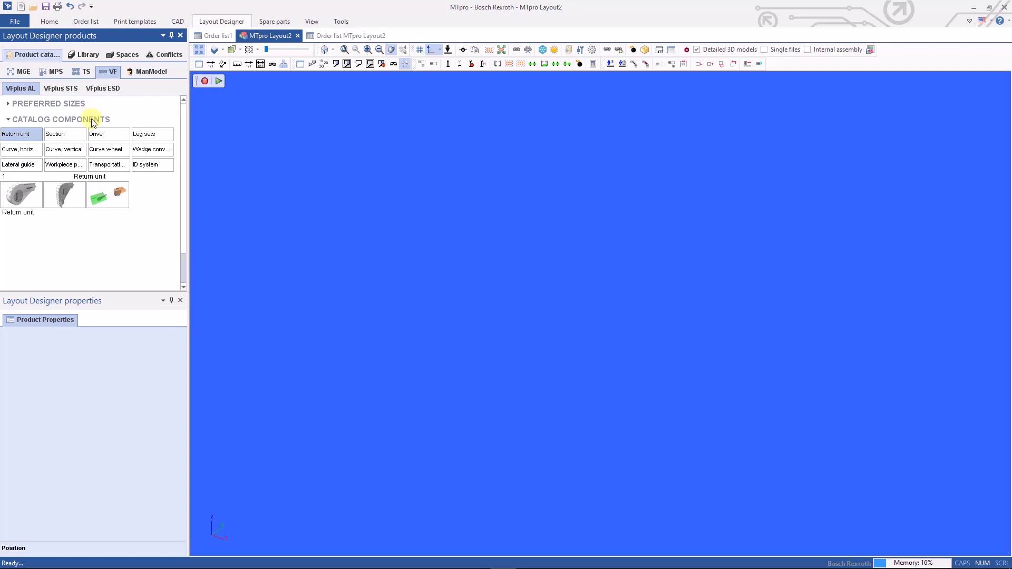
left_click(146, 72)
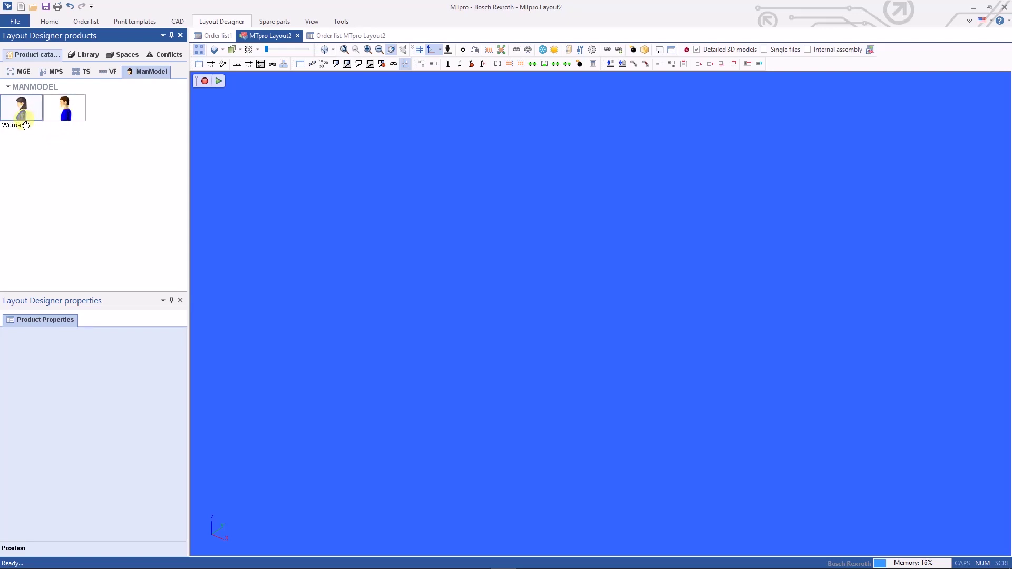
Step: Place a Man figure in the layout and raise its forearm to an 84° bend
left_click_drag(64, 108, 539, 279)
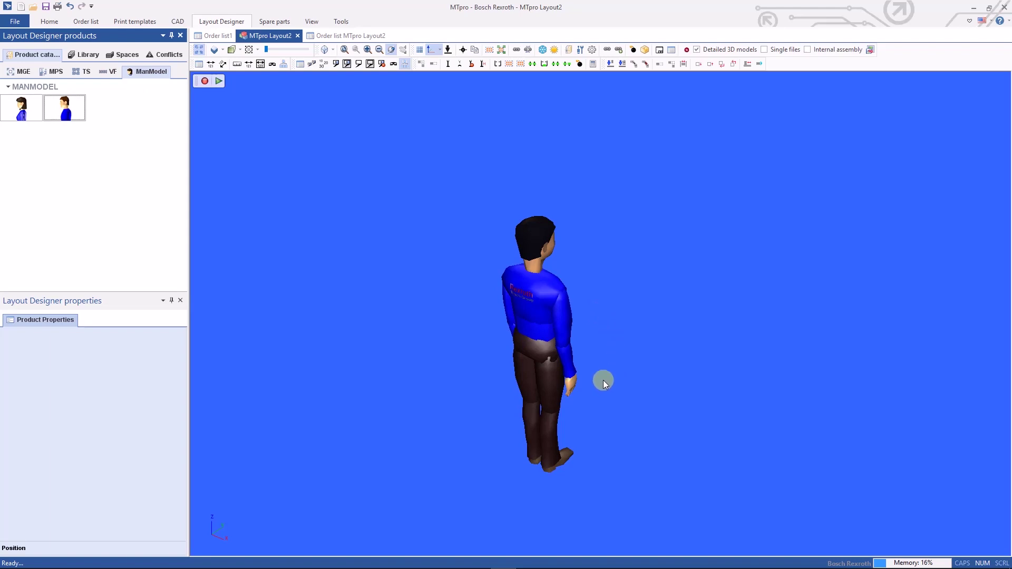
left_click_drag(605, 369, 478, 337)
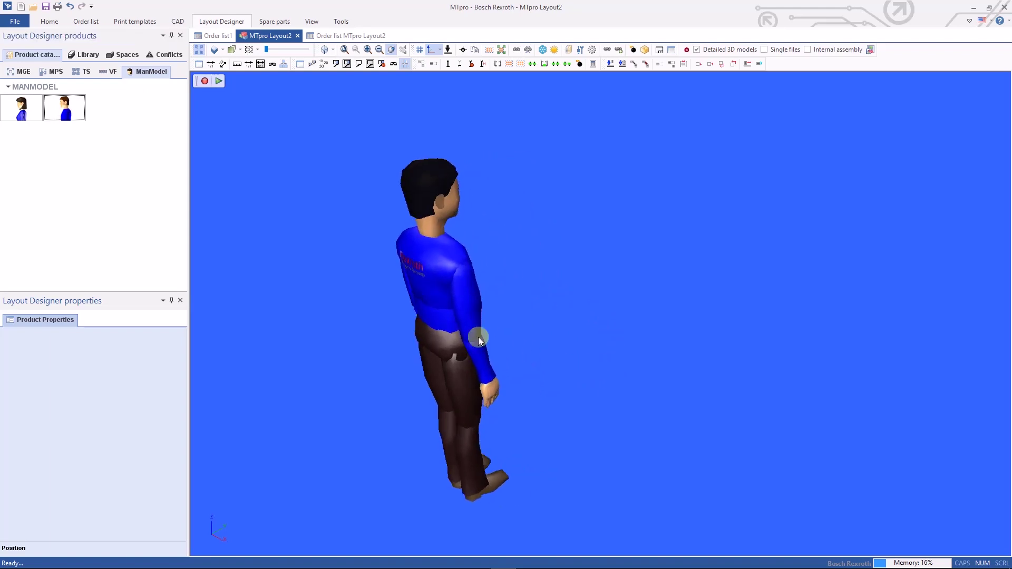
left_click(471, 310)
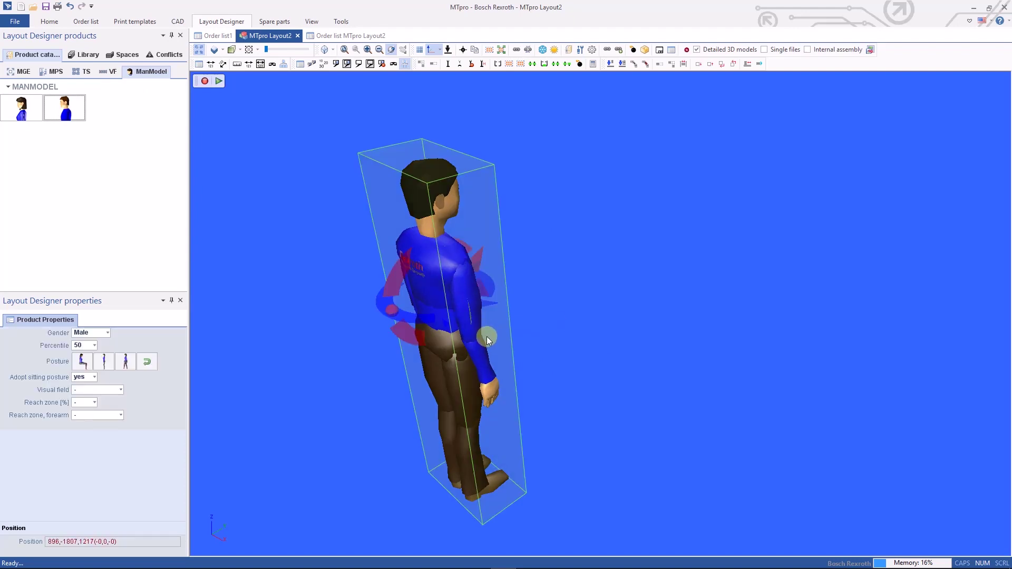
left_click(479, 353)
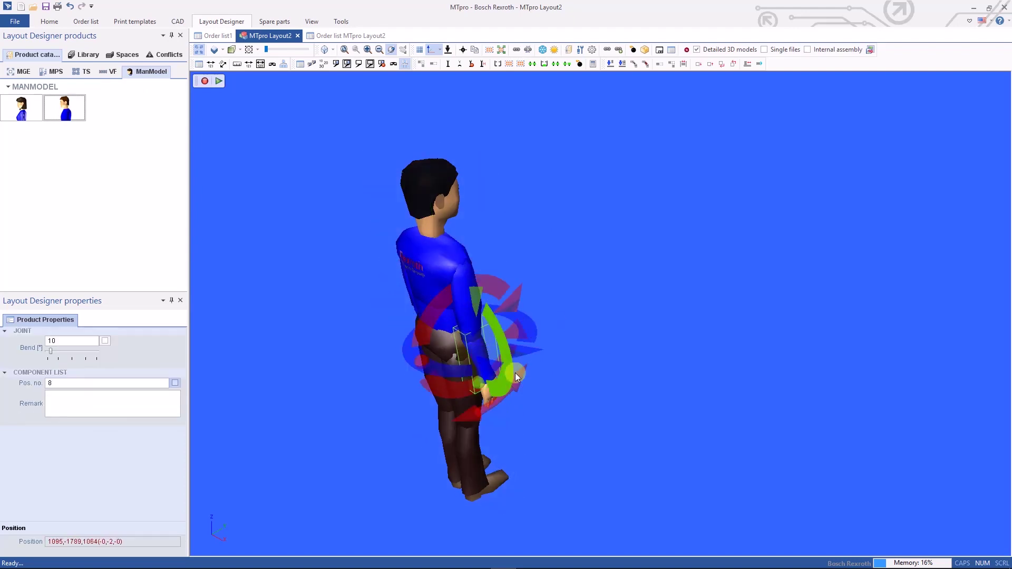
left_click_drag(521, 367, 547, 276)
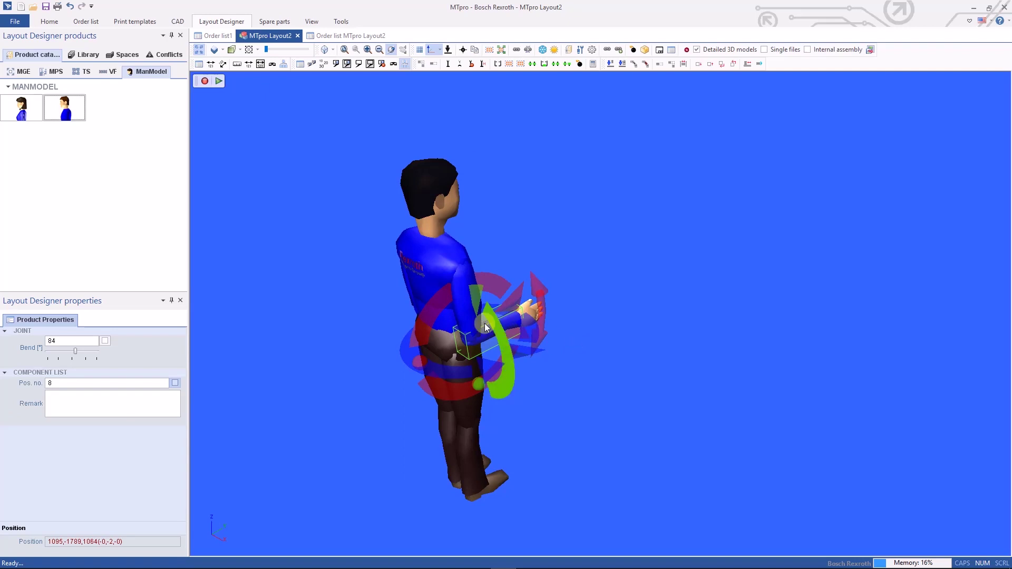
Step: Delete the whole Man figure from the layout
left_click(265, 306)
left_click(408, 277)
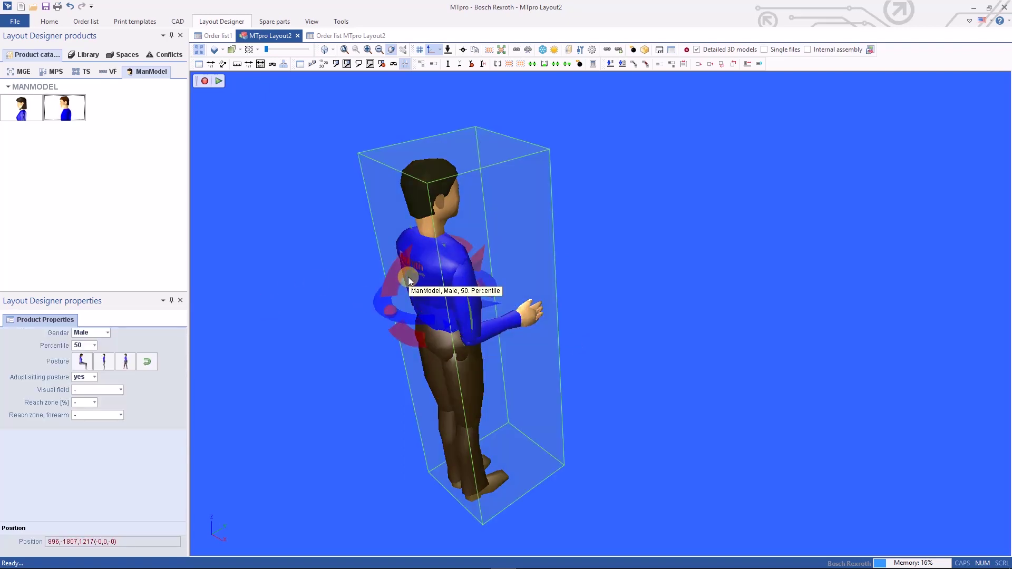
key("Delete")
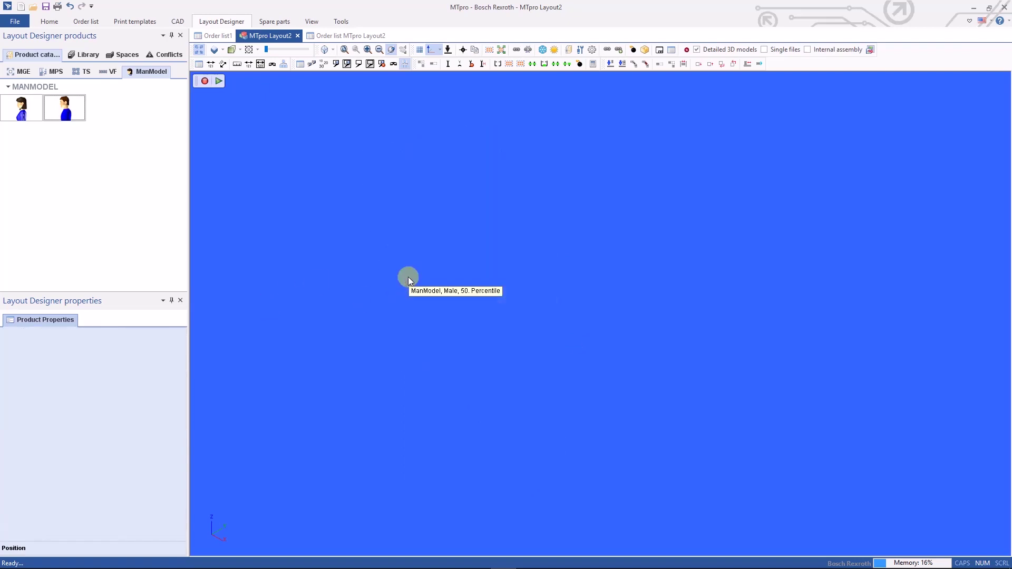
Step: Open the MGE catalog and expand its preferred sizes, e.g. Standard length 1,000
left_click(21, 72)
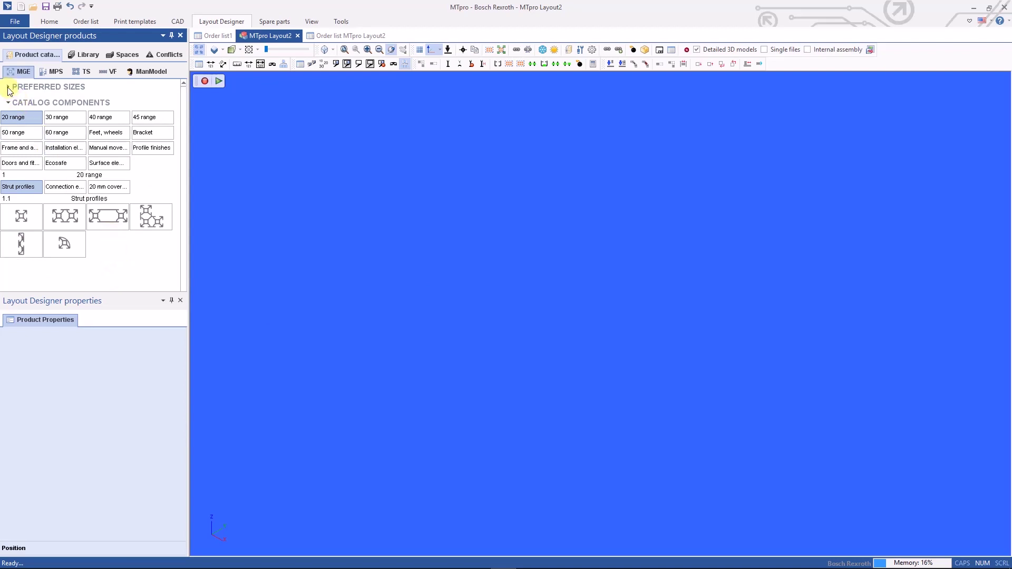
left_click(8, 88)
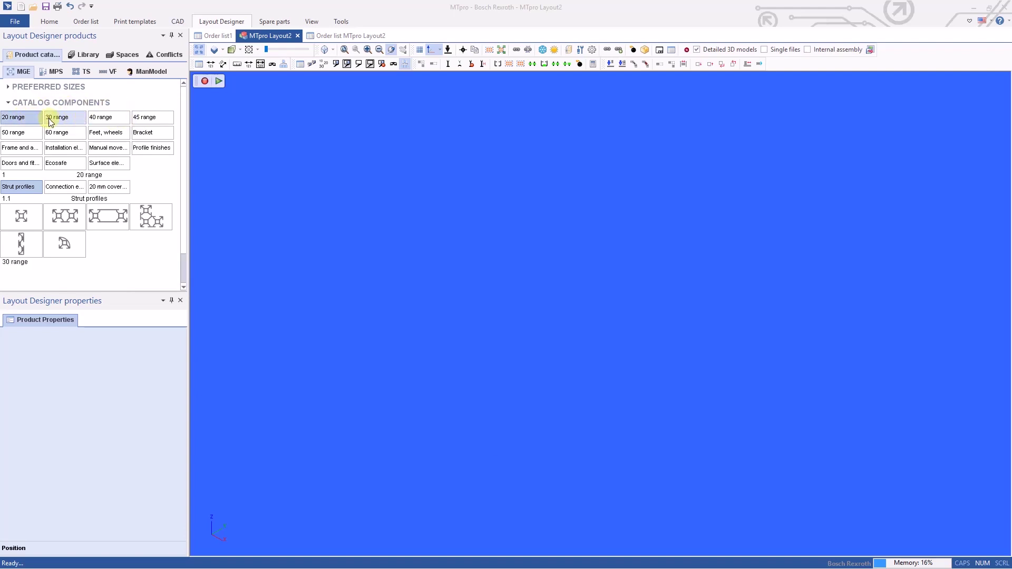
Step: Switch the MGE catalog components to the 45 range
left_click(150, 117)
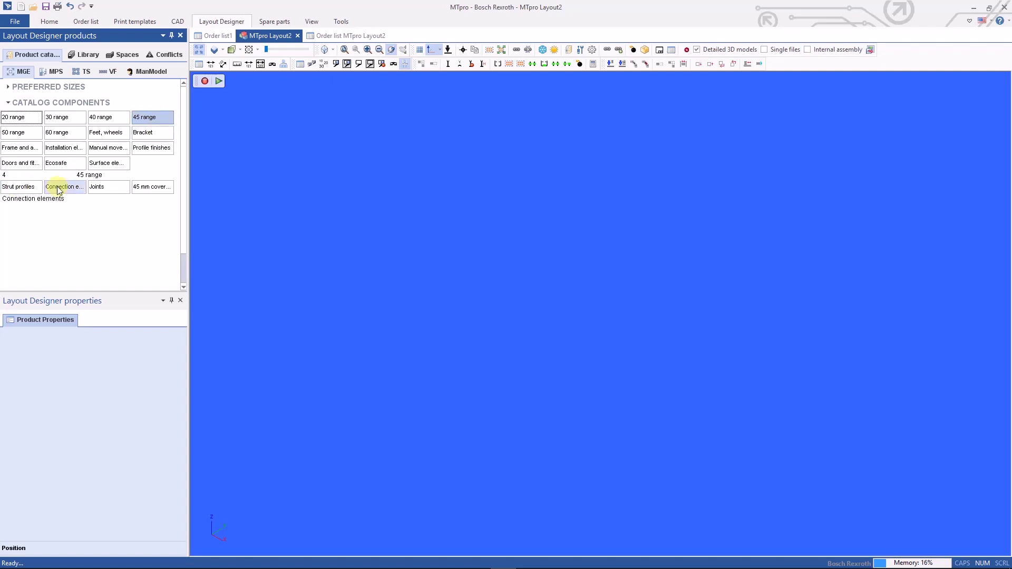
Step: Show the 45 range strut profiles (4.1) and enlarge the catalog area to see all thumbnails
left_click(24, 188)
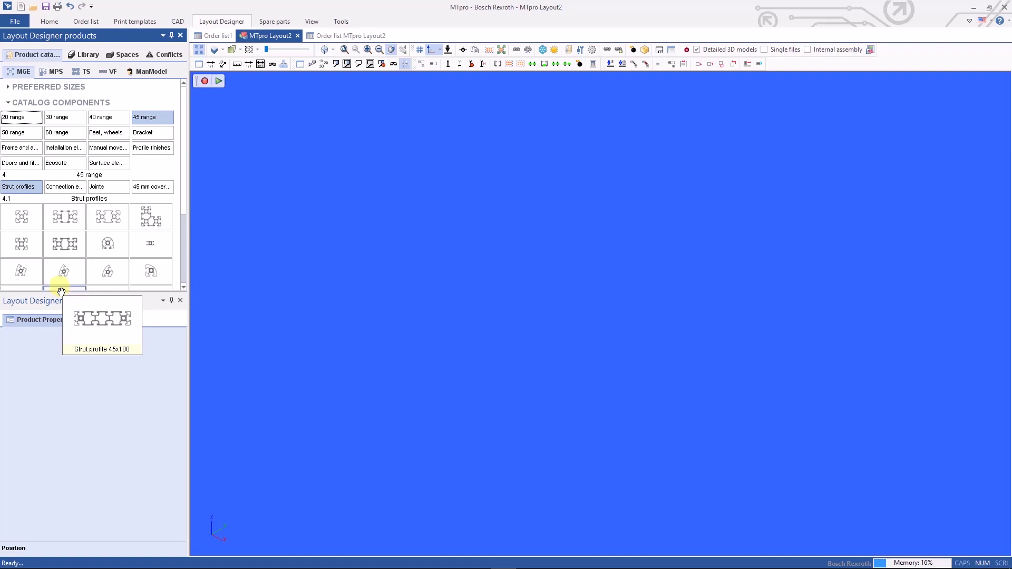
left_click_drag(57, 291, 46, 381)
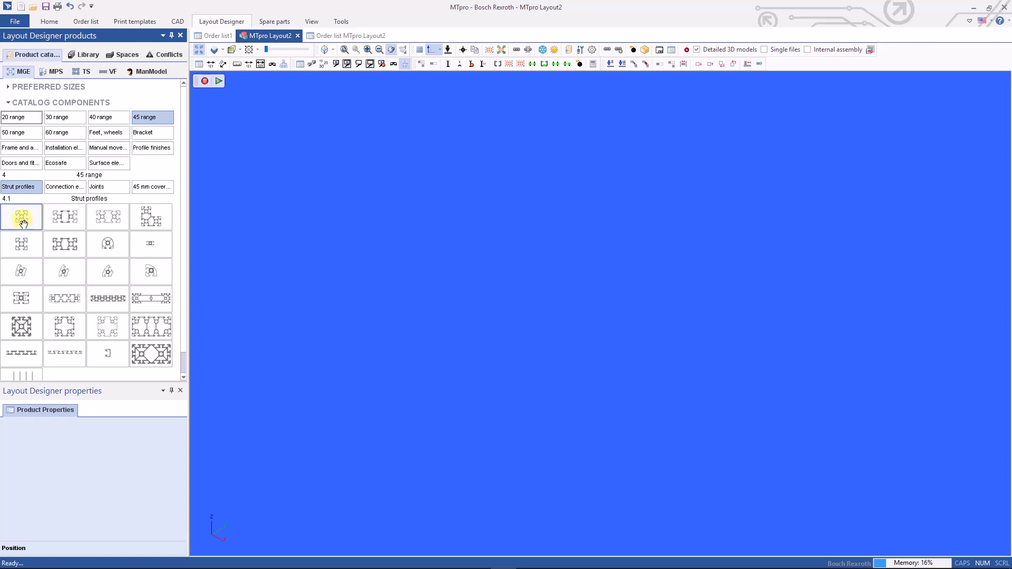
scroll(84, 303, "down", 1)
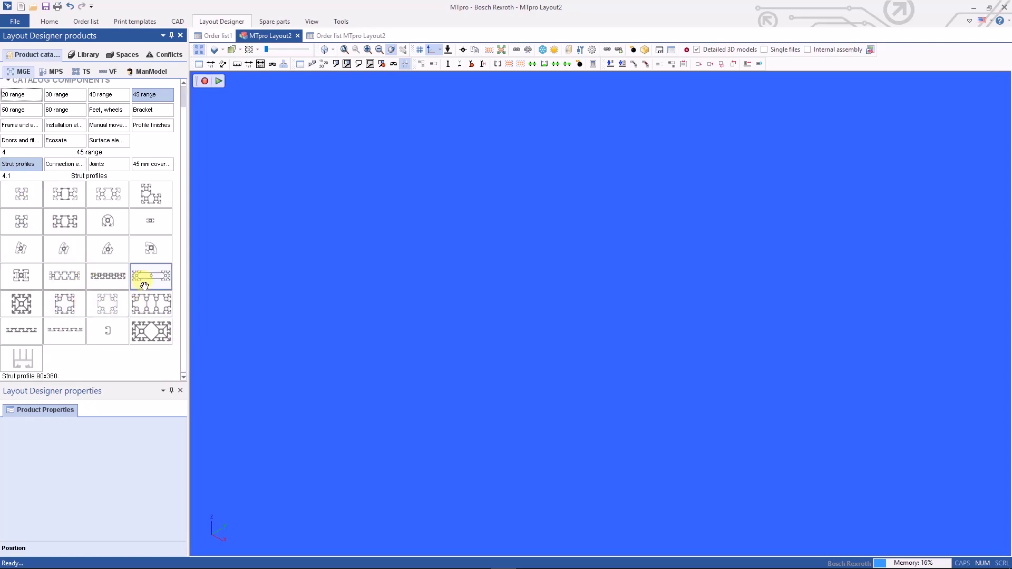
scroll(101, 302, "up", 1)
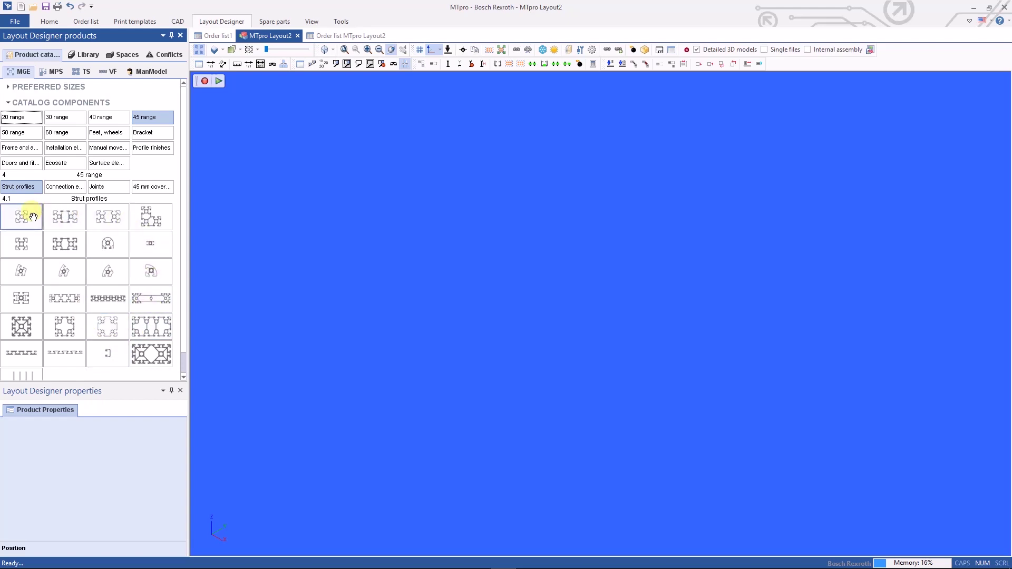
Step: Browse 45 range connection elements and joints, ending on 45 mm cover caps and profiles (4.4)
left_click(66, 188)
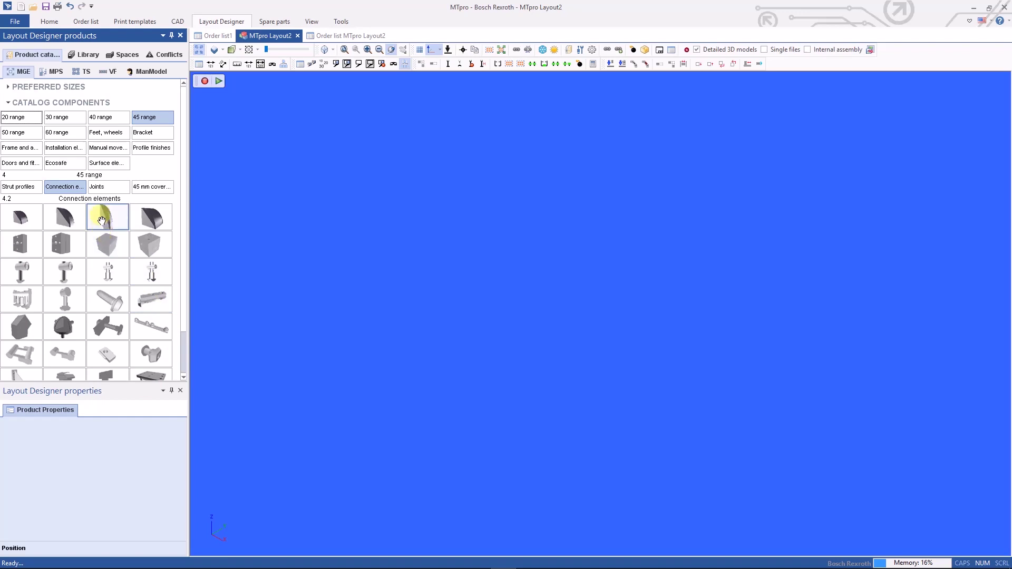
left_click(106, 188)
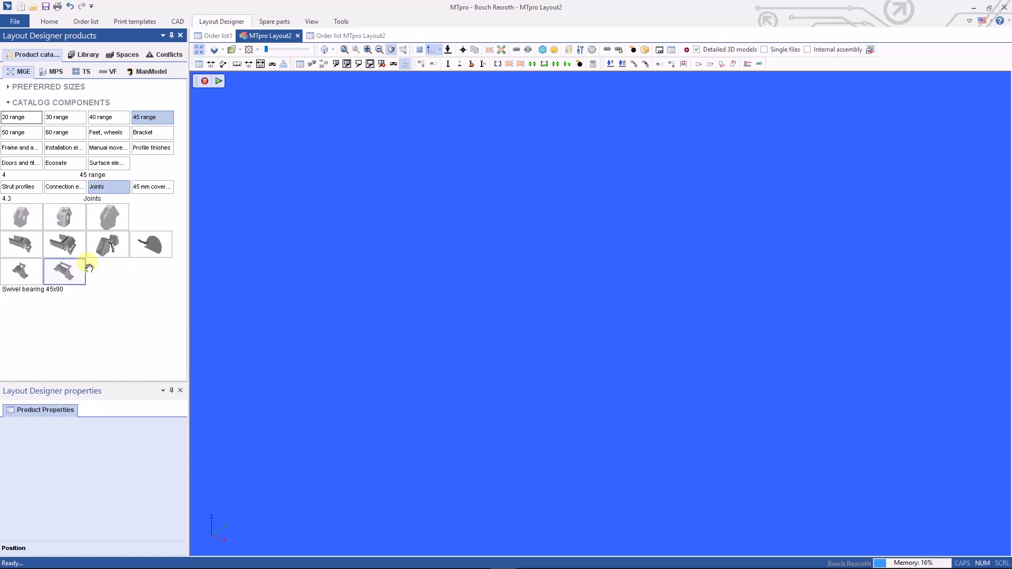
mouse_move(68, 220)
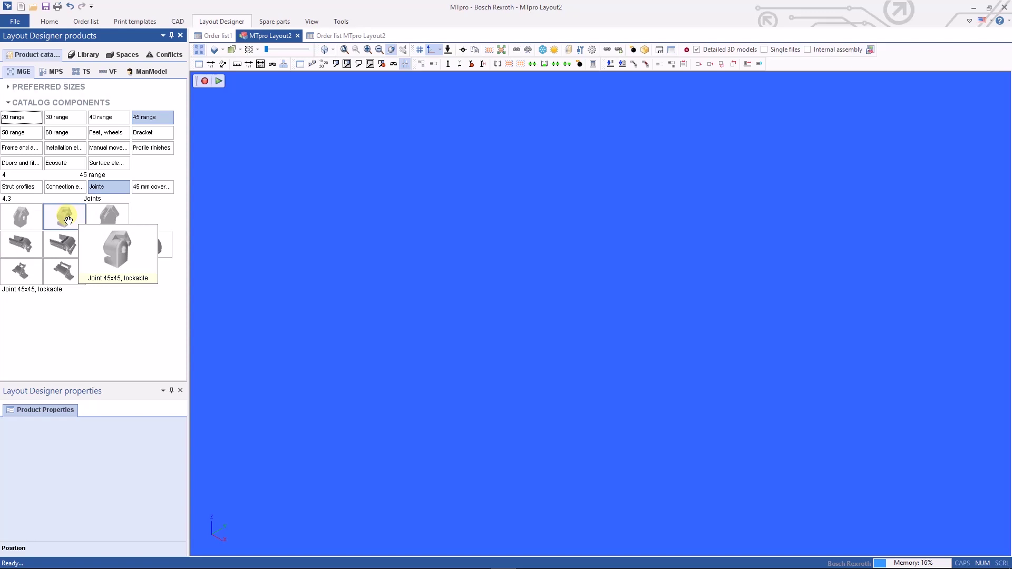
left_click(147, 188)
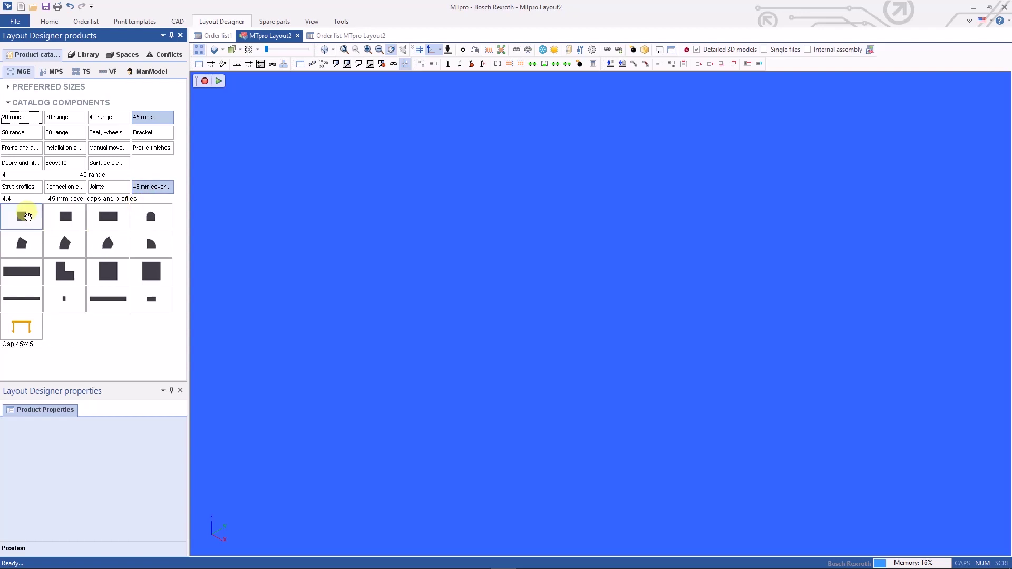
mouse_move(28, 217)
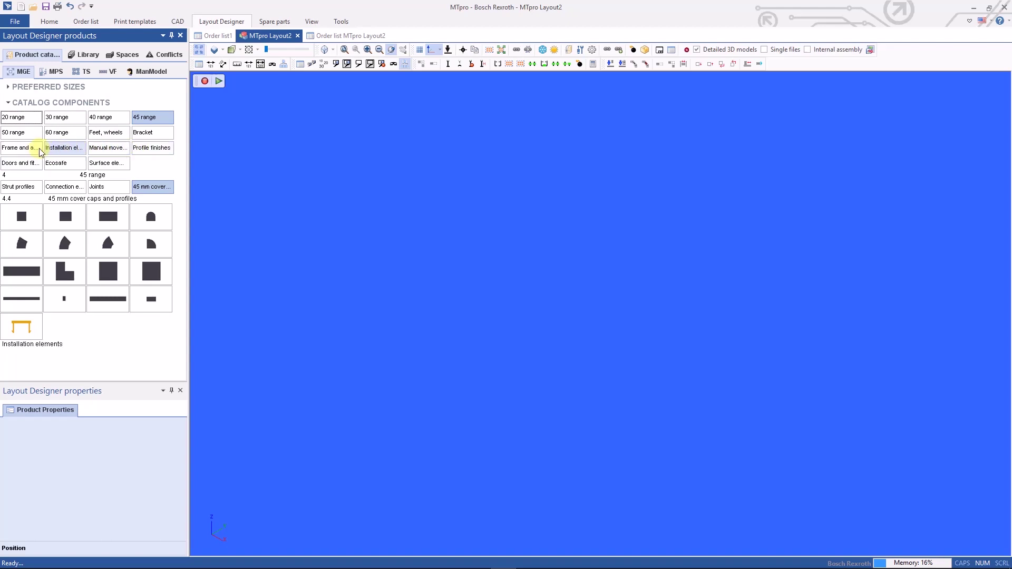
Step: Open the first Surface elements component, review its panel material options, and cancel without adding it
left_click(104, 163)
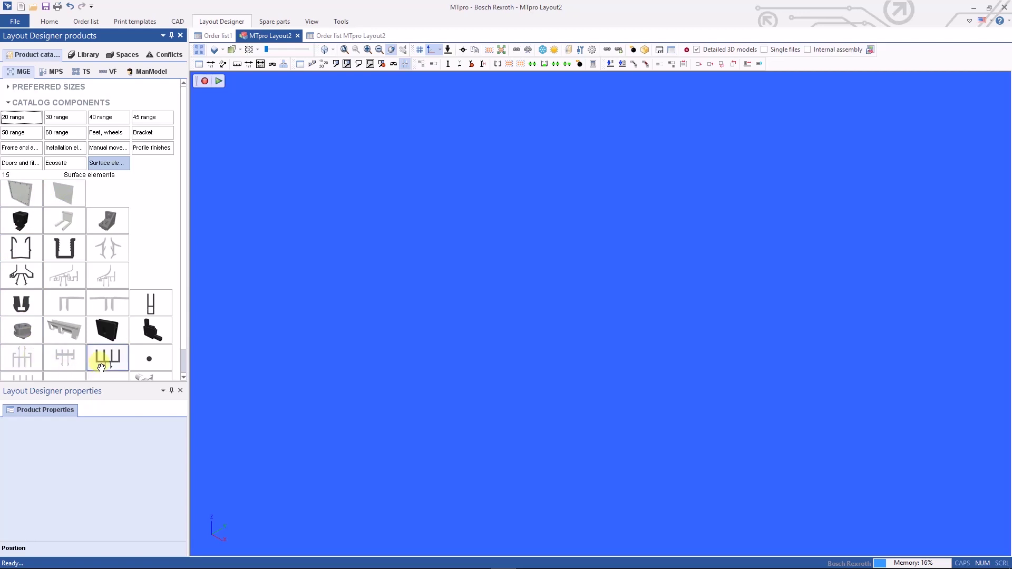
left_click(25, 199)
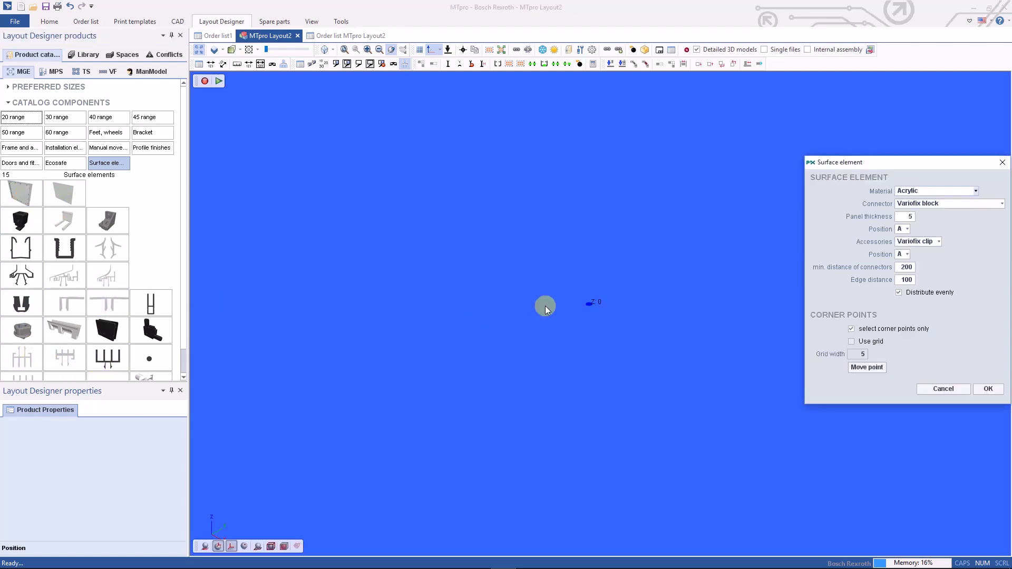
left_click_drag(917, 168, 457, 180)
left_click(514, 195)
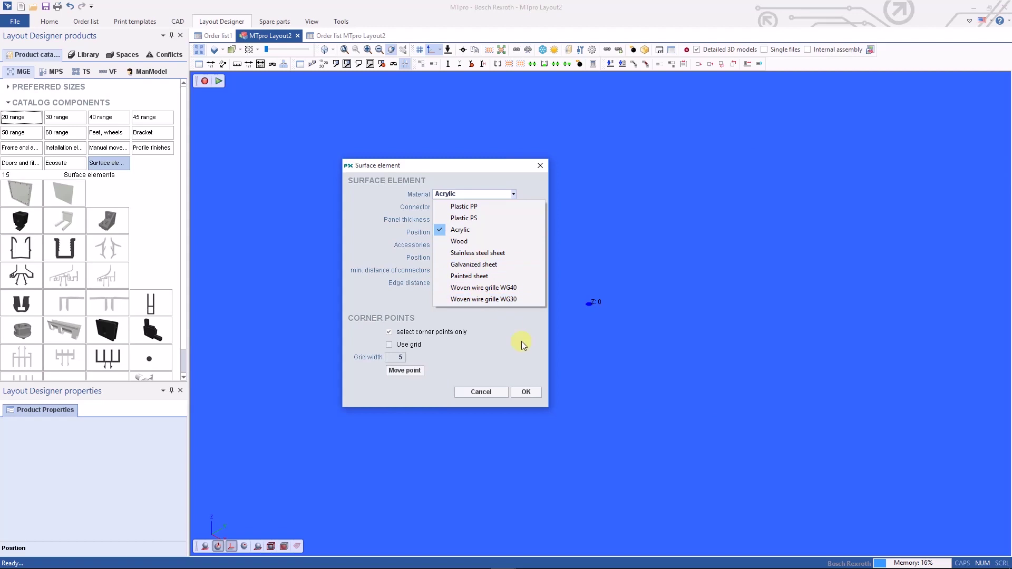
left_click(493, 392)
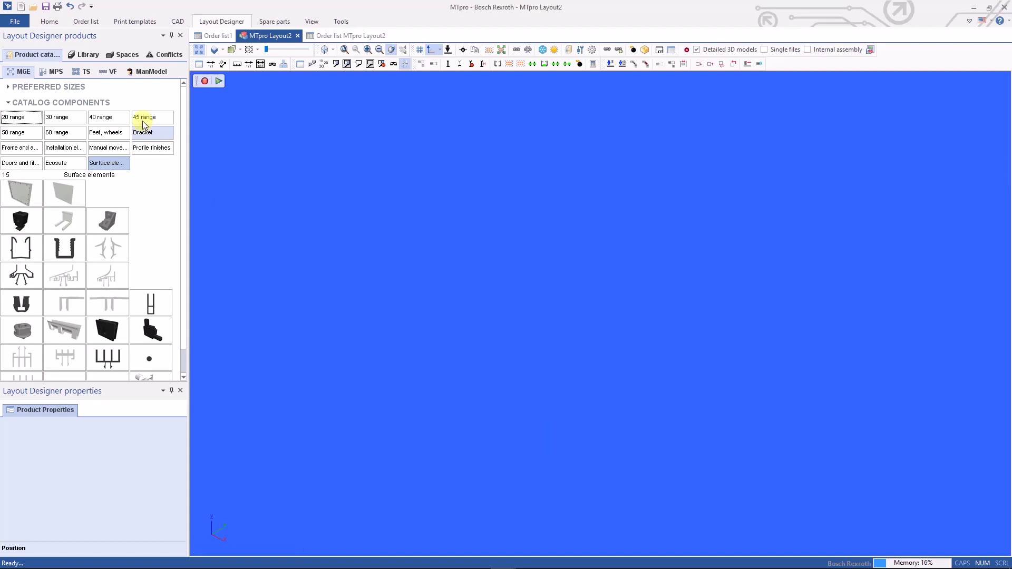
Step: Switch to the MPS catalog and briefly expand and collapse its preferred sizes
left_click(56, 71)
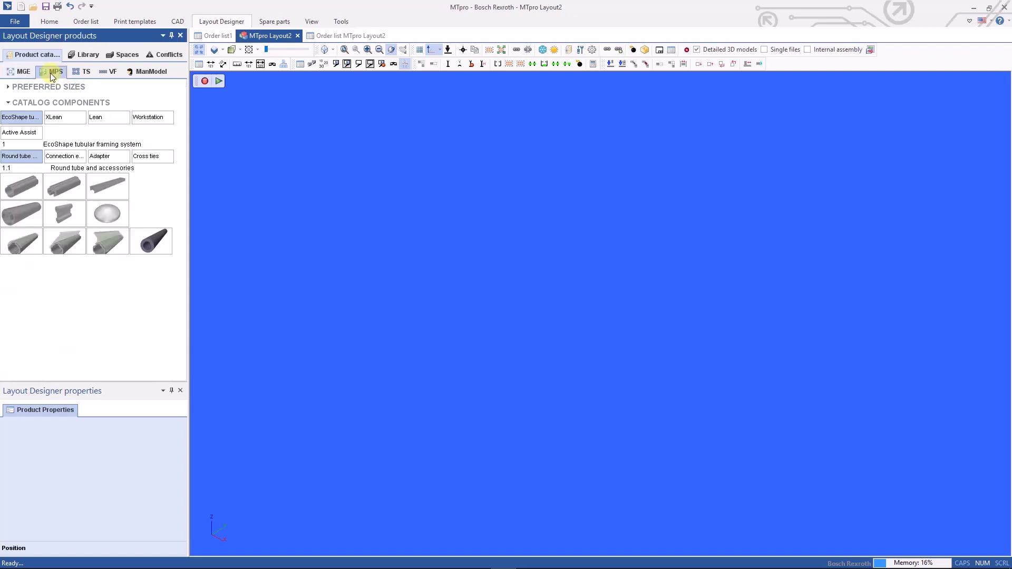
left_click(7, 87)
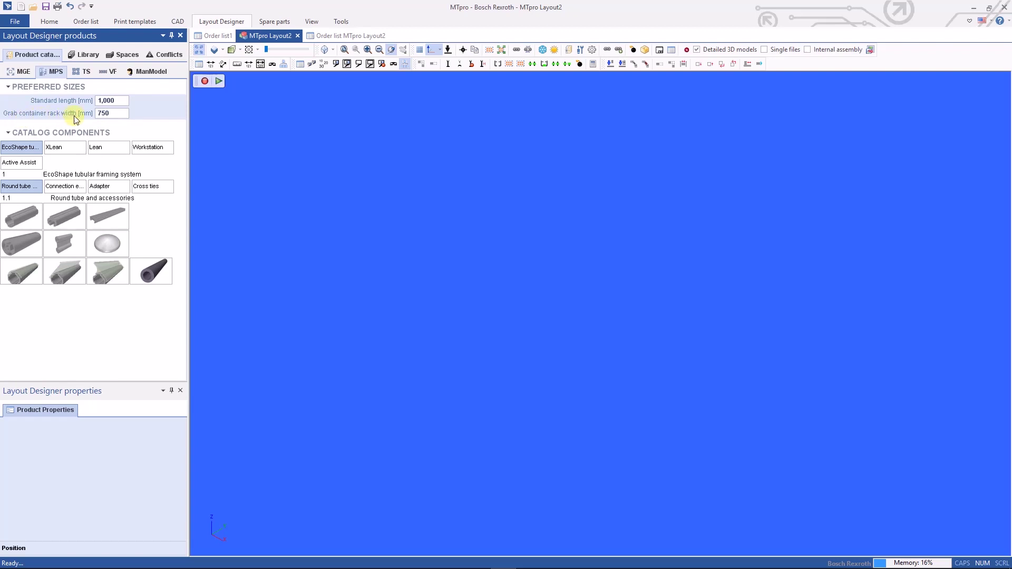
left_click(10, 87)
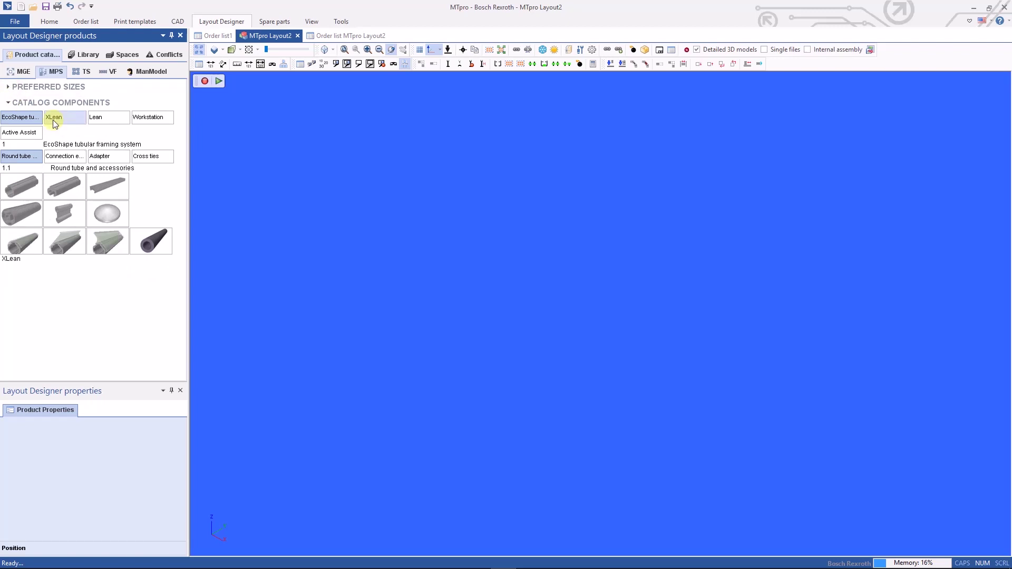
left_click(24, 120)
Step: Browse the XLean and Lean catalogs and their flow rack components
left_click(62, 118)
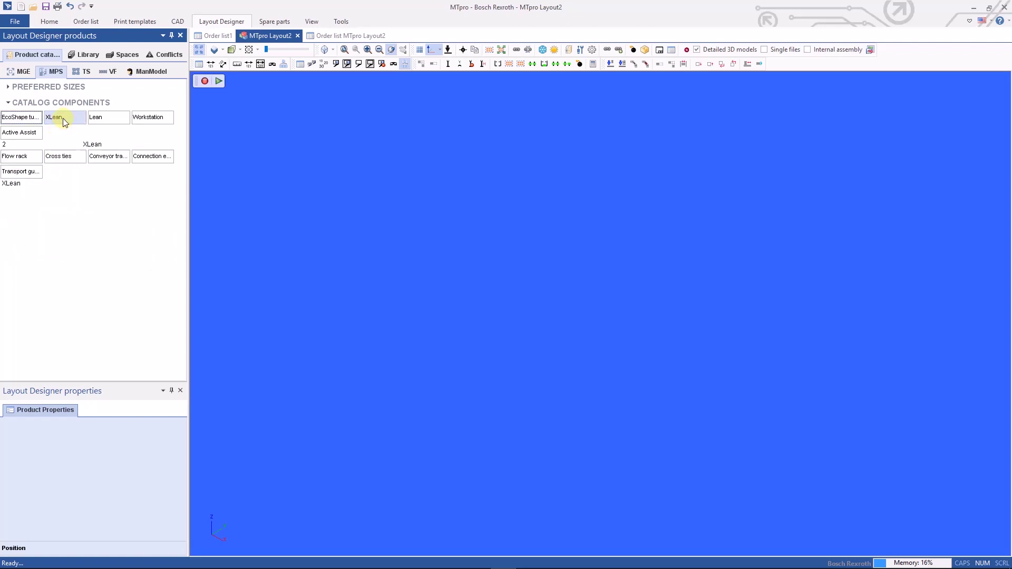
left_click(21, 157)
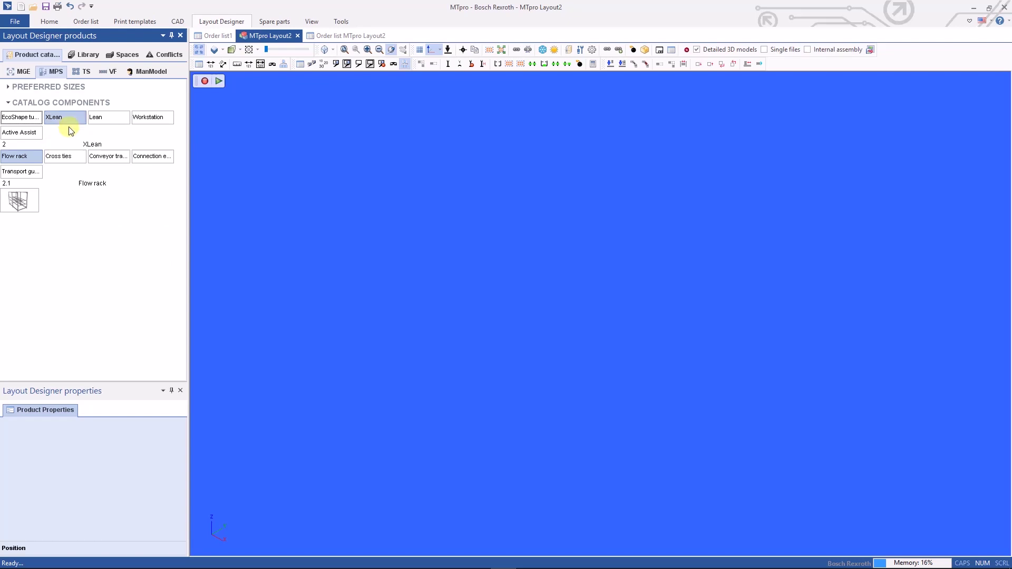
left_click(103, 120)
left_click(21, 157)
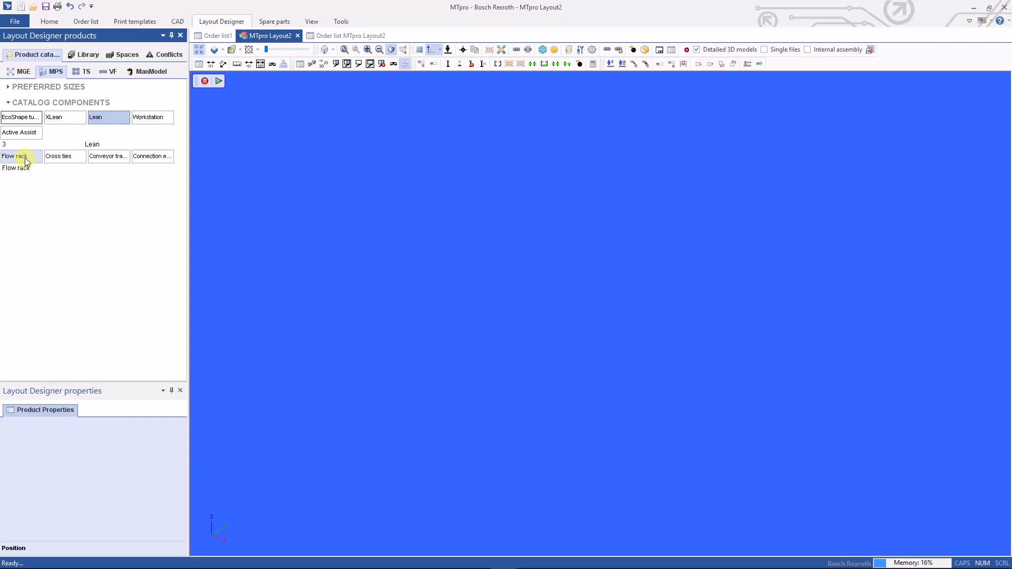
Step: Look through the Workstation catalog's workstation models, then show the Active Assist components
left_click(148, 118)
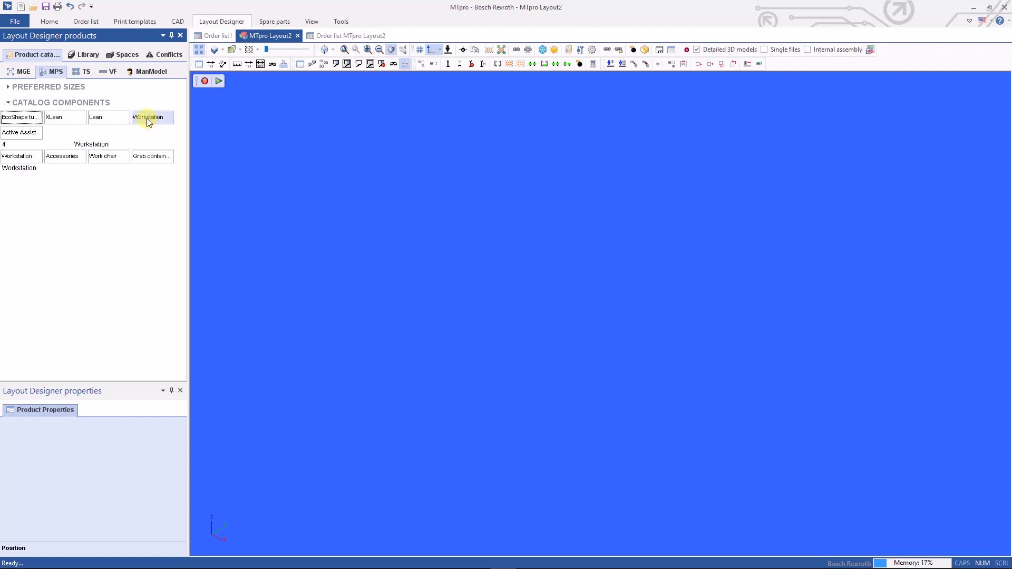
left_click(23, 160)
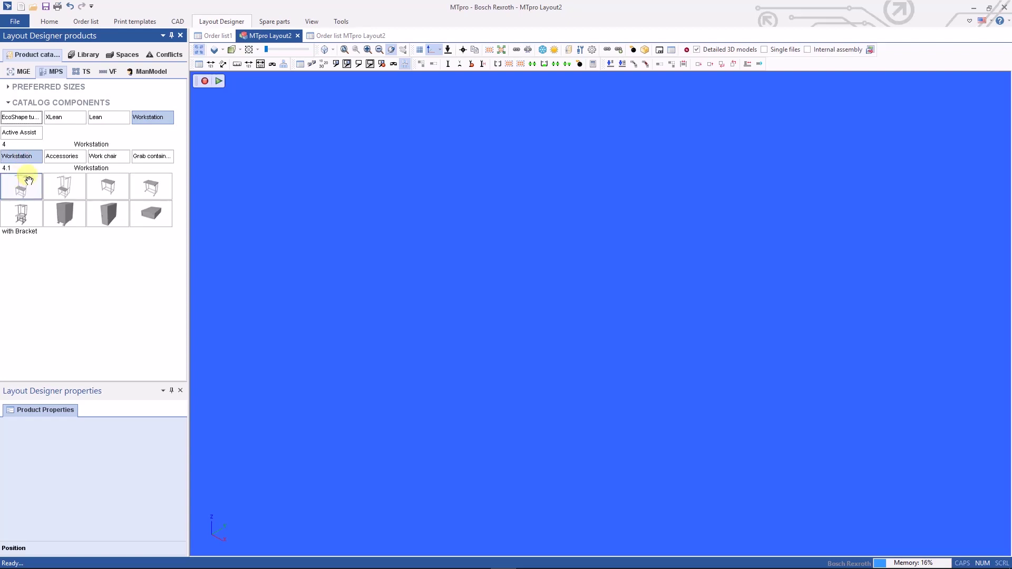
mouse_move(25, 191)
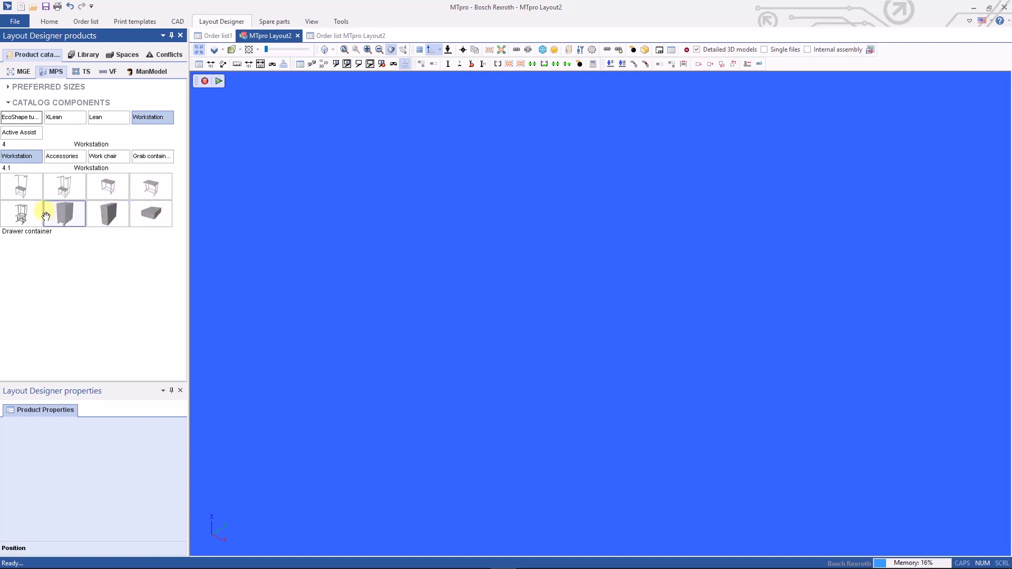
mouse_move(34, 217)
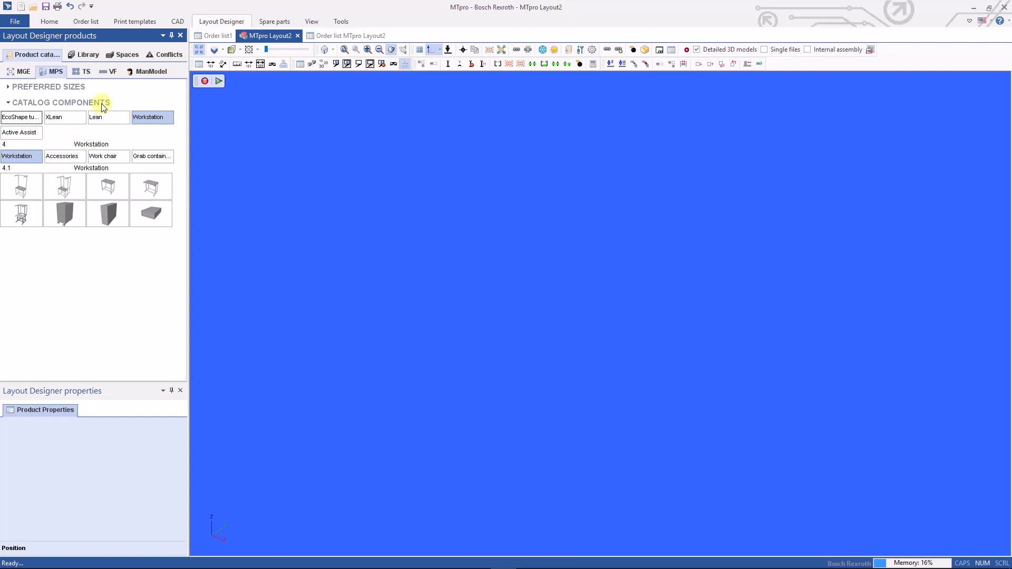
left_click(31, 136)
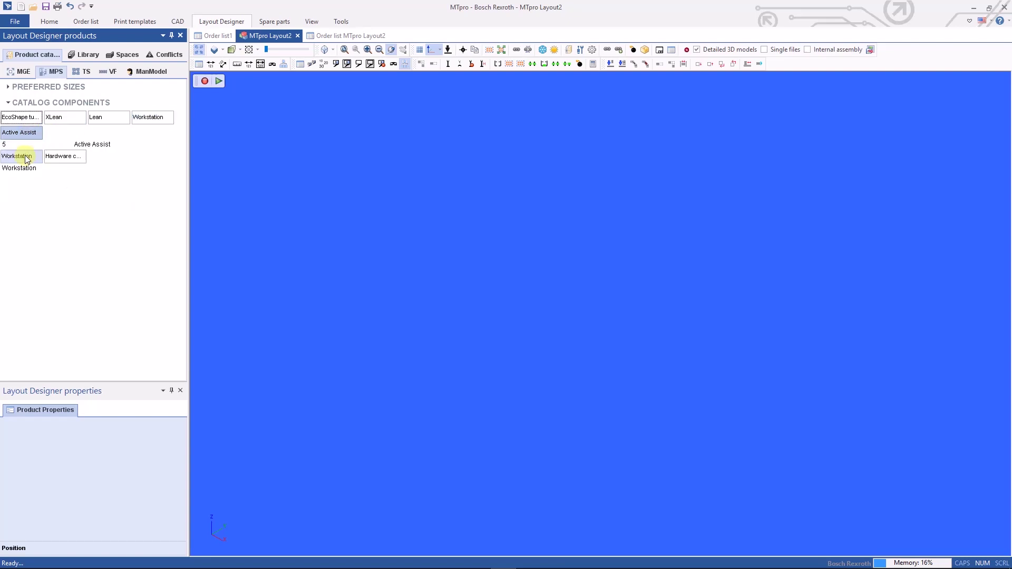
Step: Place the ActiveAssist Workstation sample from the Active Assist Workstation list into the layout
left_click(27, 158)
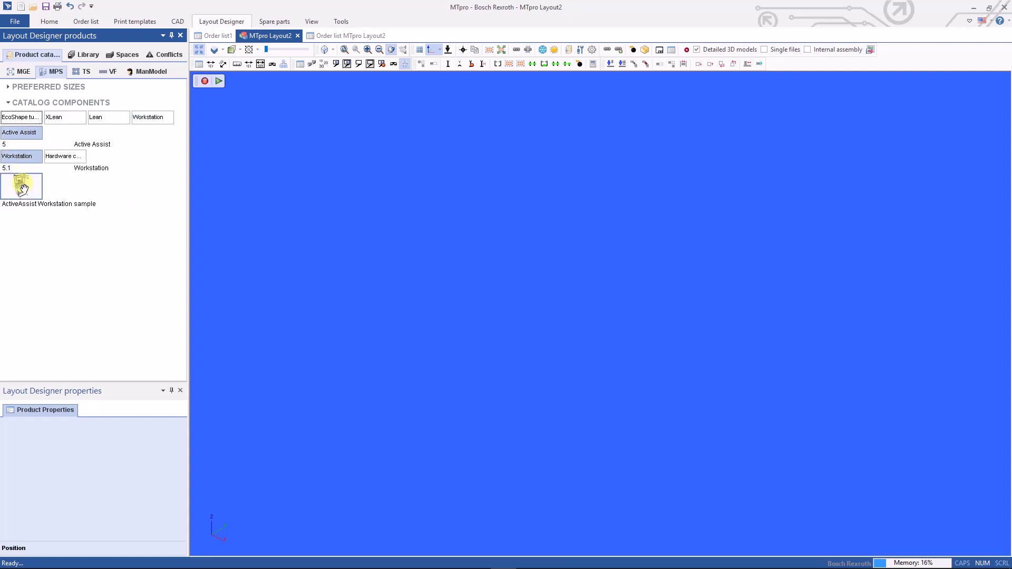
left_click_drag(24, 188, 510, 300)
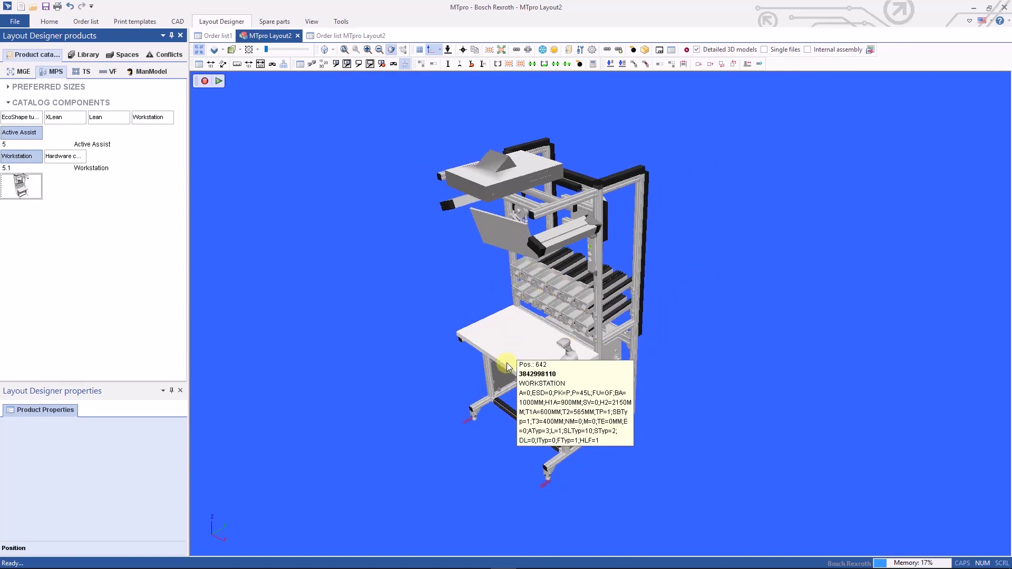
mouse_move(510, 365)
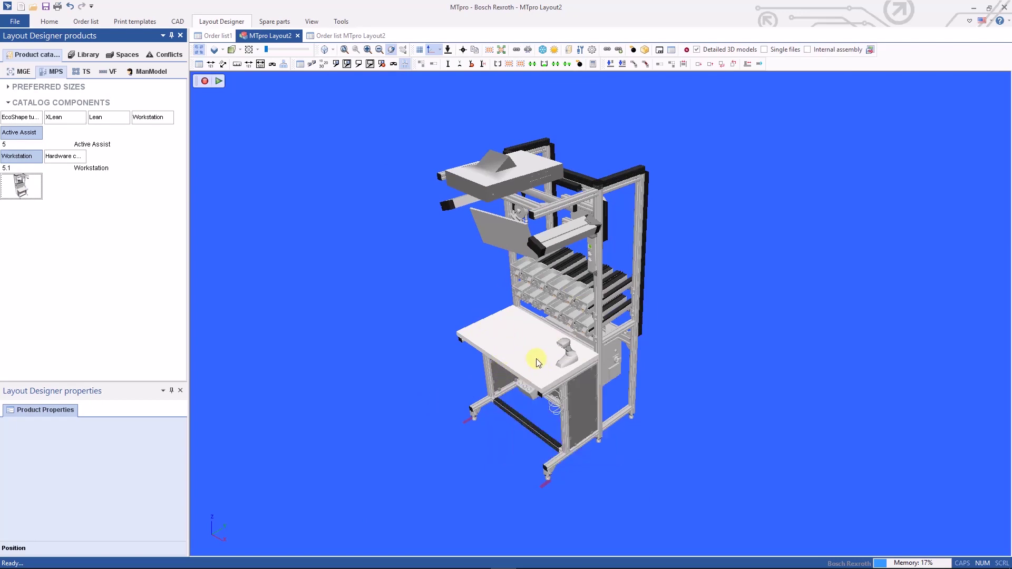
left_click(514, 327)
Step: Delete the workstation frame and tabletop, then box-select and delete the remaining parts
left_click(515, 336)
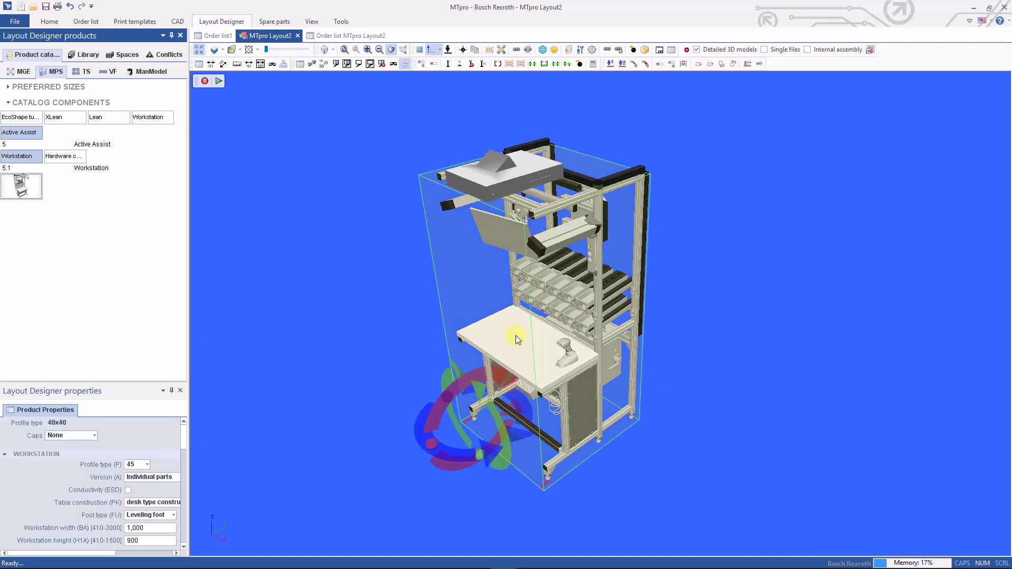
key("Delete")
left_click(489, 328)
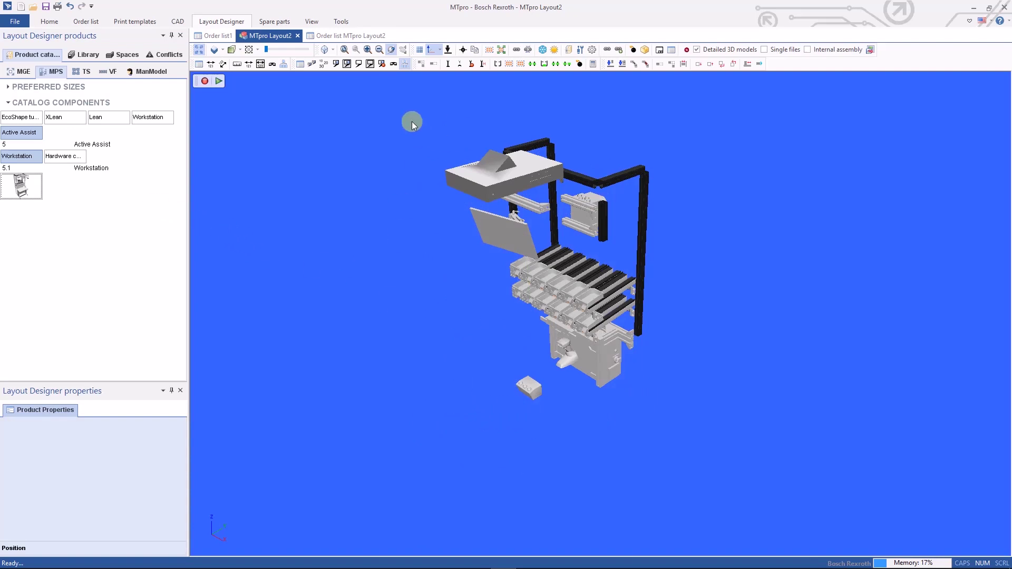
left_click_drag(411, 121, 712, 425)
key("Delete")
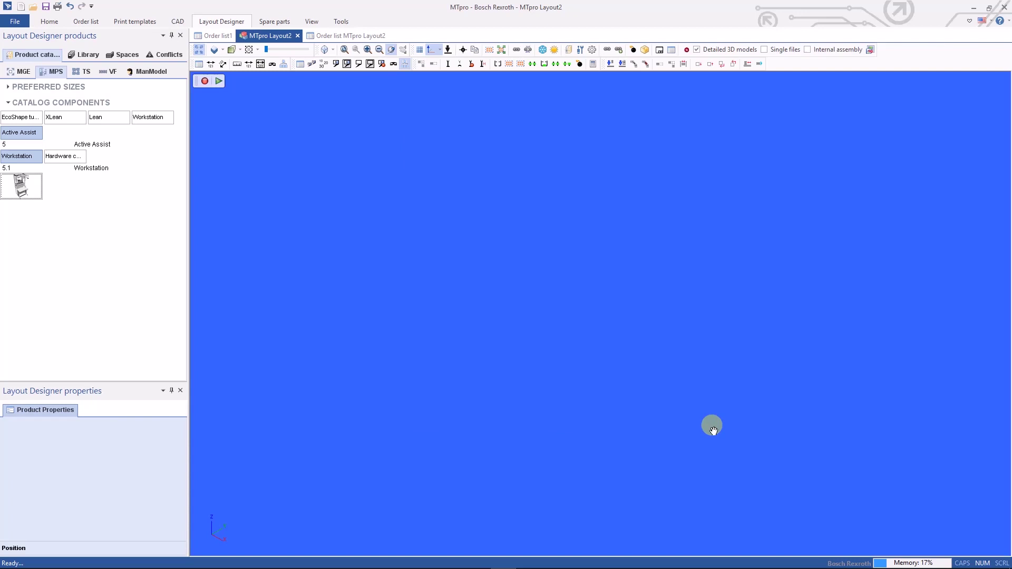
Step: Browse the TS catalog's TS 1, TS 2plus, TS 5 and ActiveMover components
left_click(81, 72)
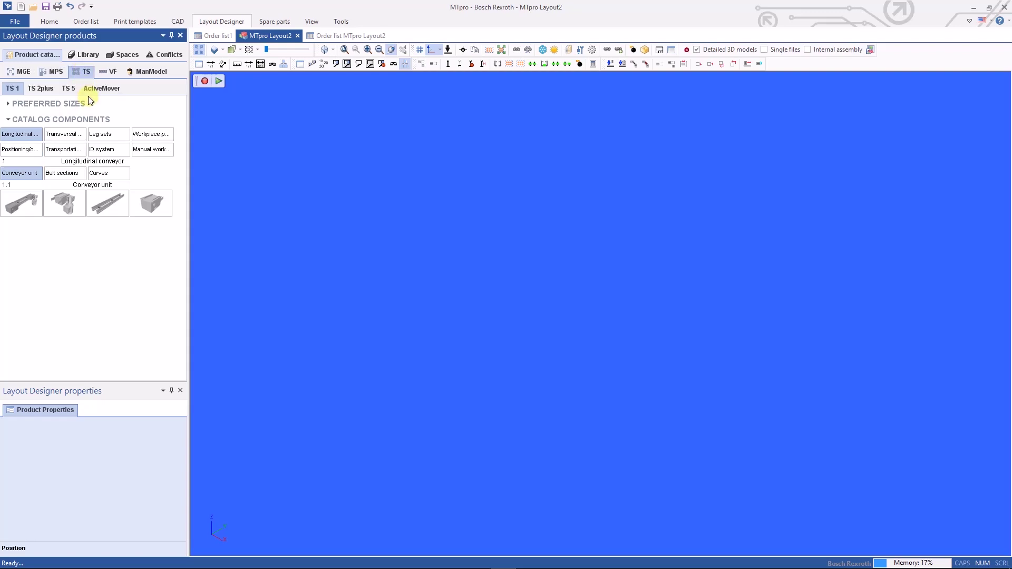
left_click(12, 90)
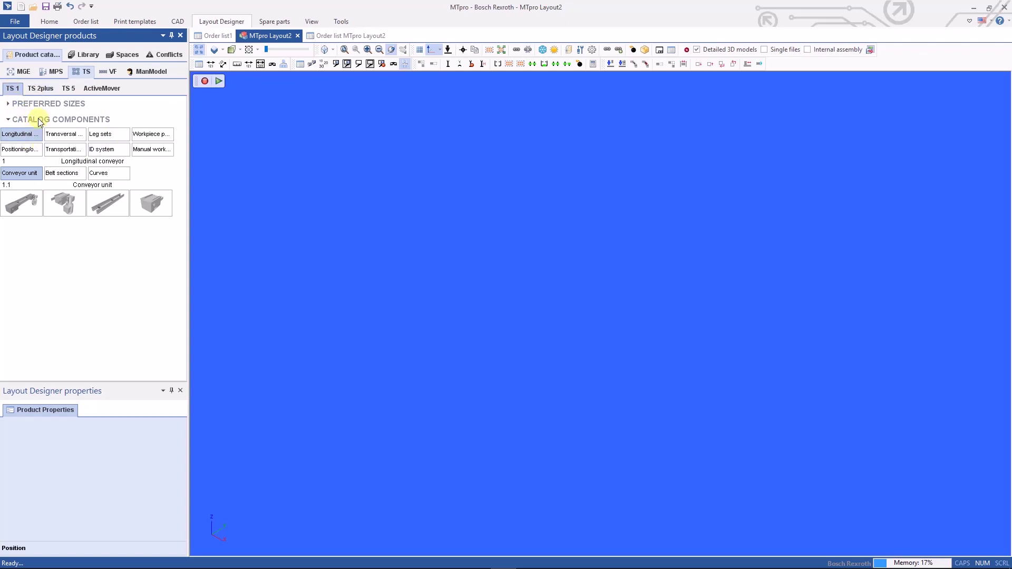
left_click(39, 88)
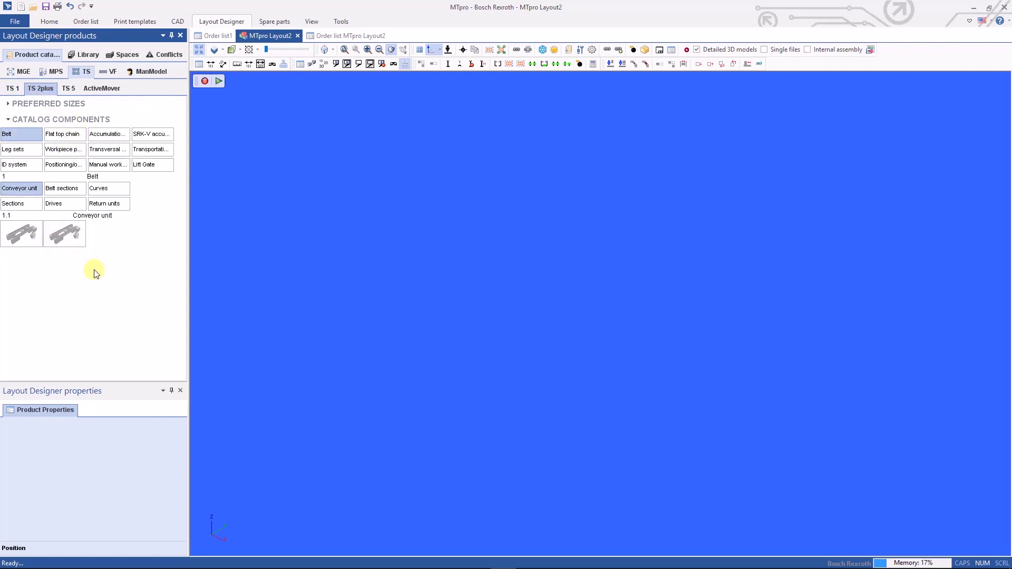
left_click(66, 89)
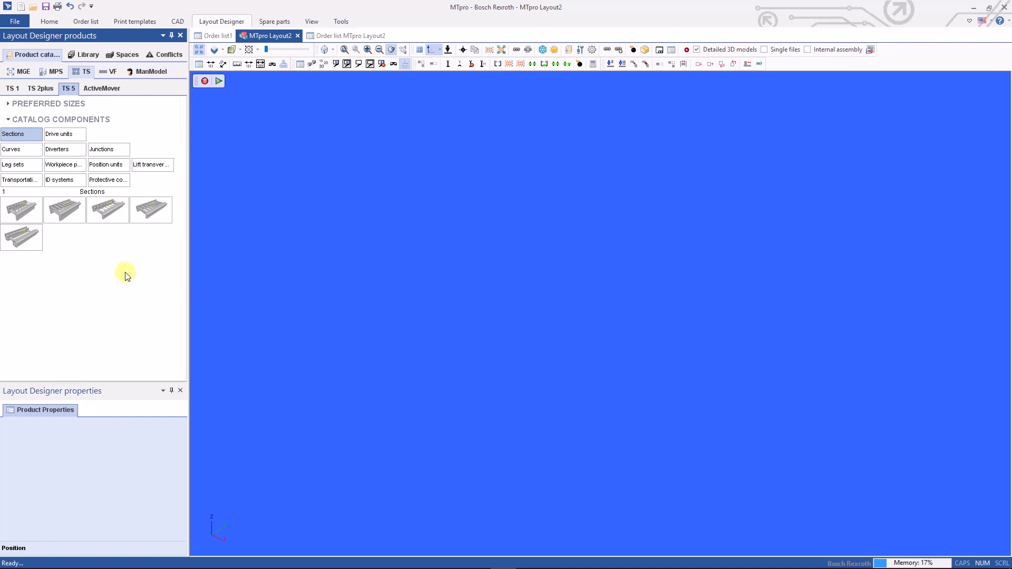
left_click(94, 88)
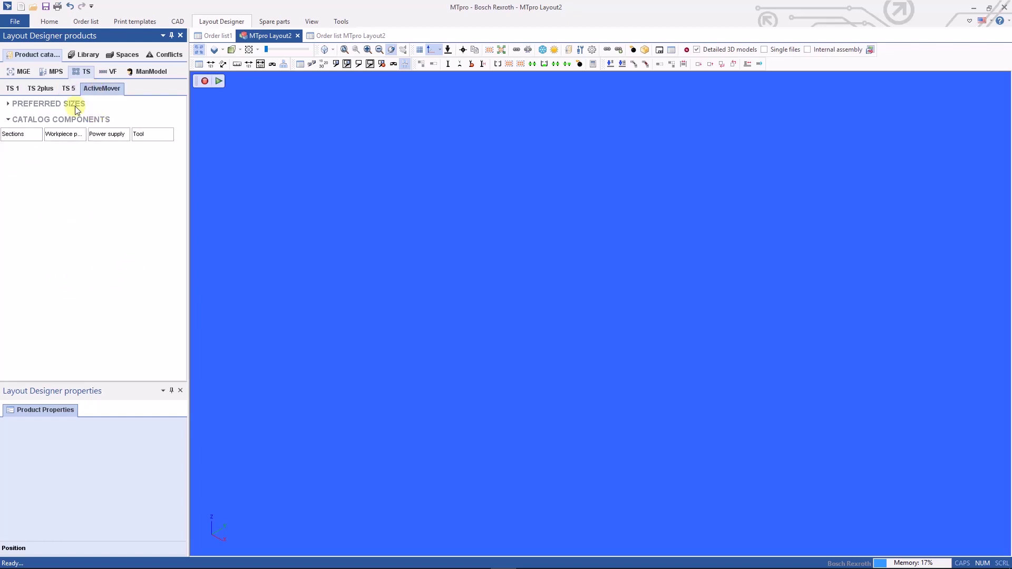
Step: Build a trial ActiveMover track from one section and two curves, then box-select and delete it
left_click(26, 134)
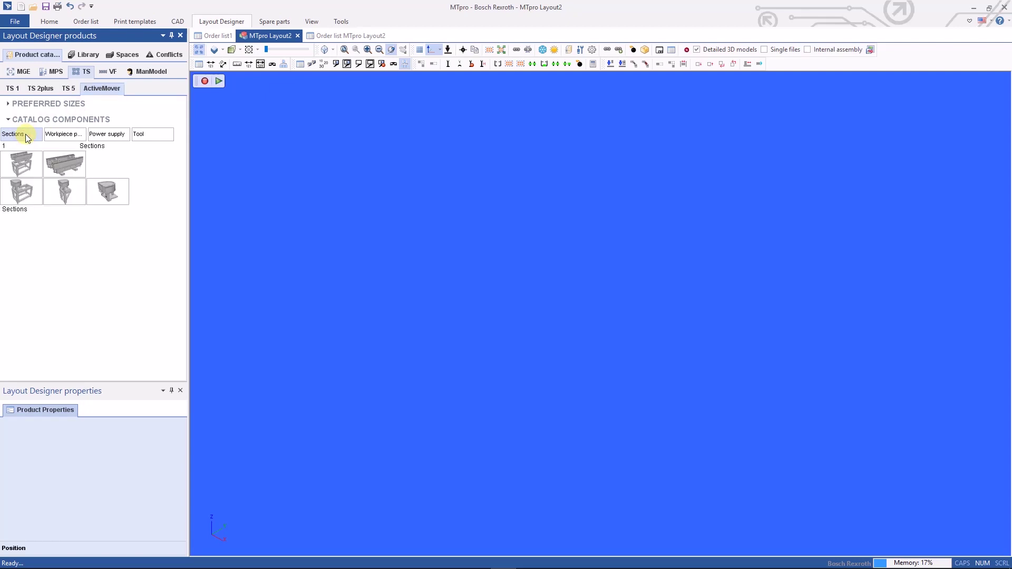
left_click(26, 162)
left_click(542, 321)
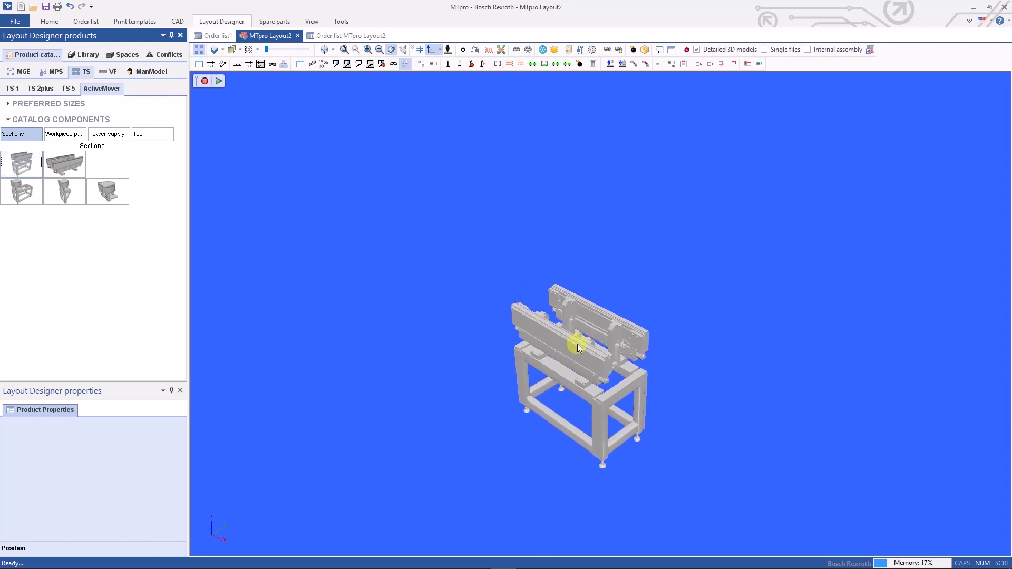
scroll(577, 343, "up", 5)
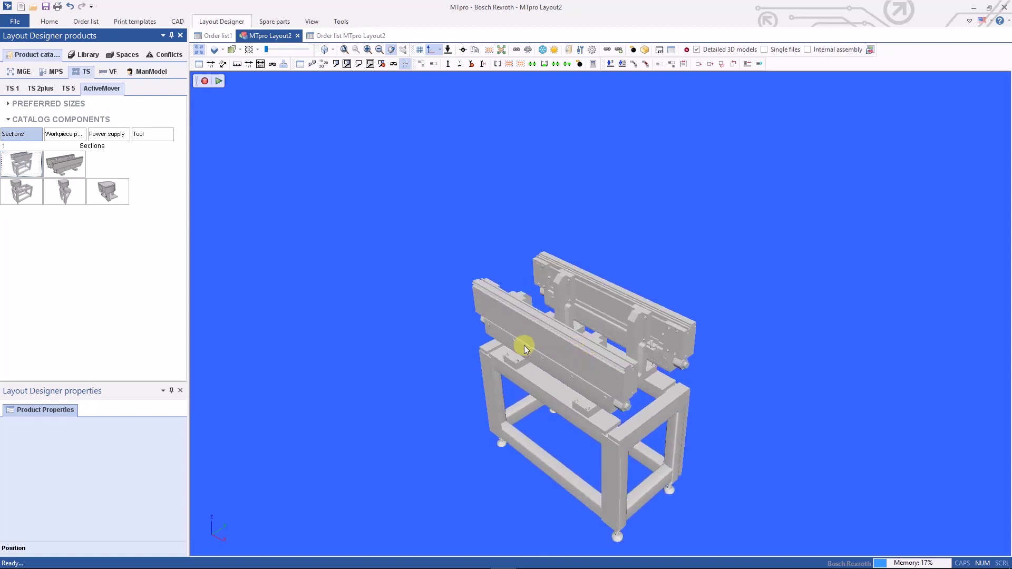
left_click(108, 191)
left_click(395, 314)
left_click(106, 192)
left_click(449, 299)
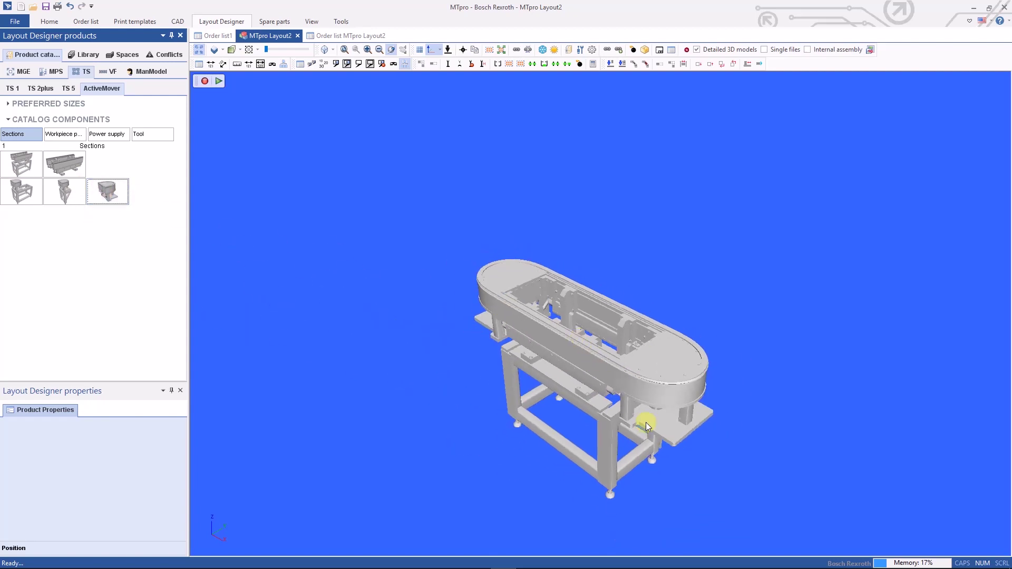
left_click_drag(389, 183, 772, 515)
key("Delete")
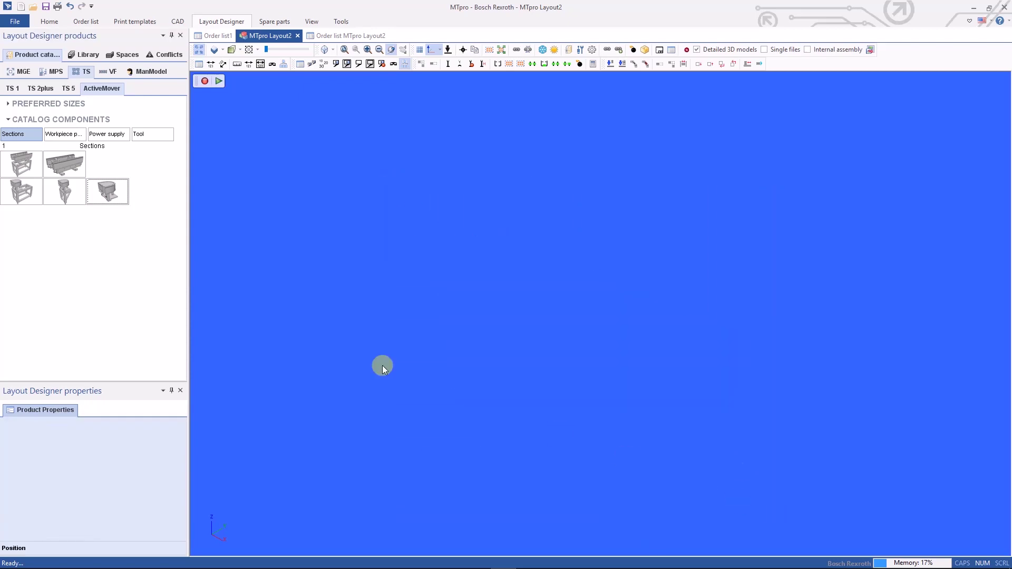
Step: Open the VF catalog and expand the VFplus AL preferred sizes
left_click(107, 74)
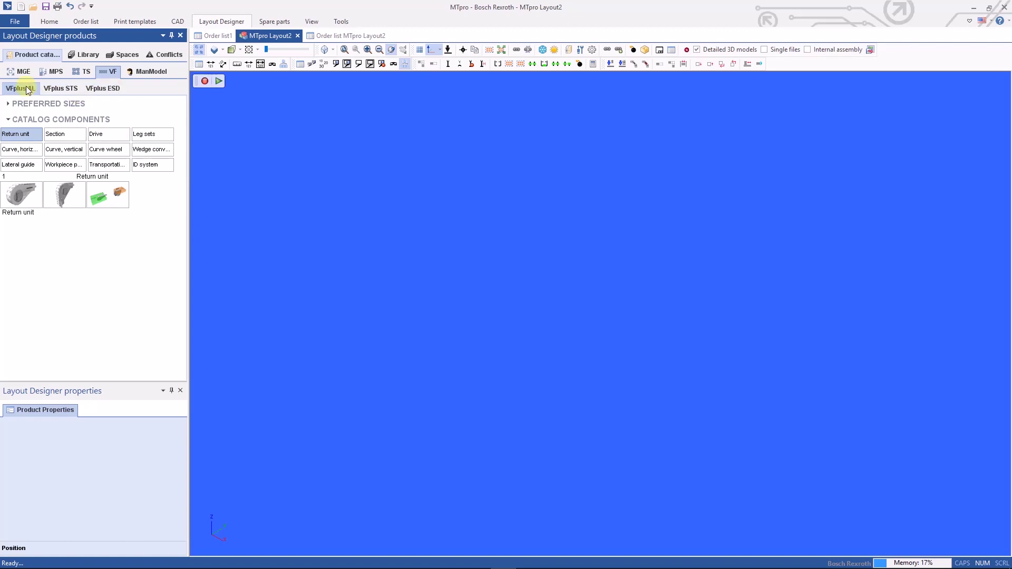
left_click(9, 105)
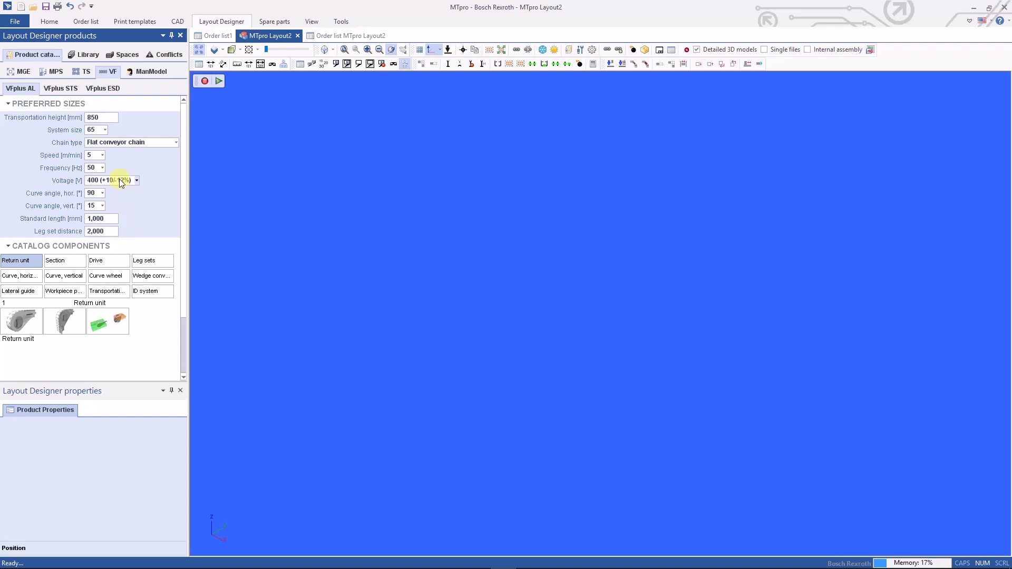
Step: Keep system size 65, Flat conveyor chain and speed 5 in the preferred sizes
left_click(107, 131)
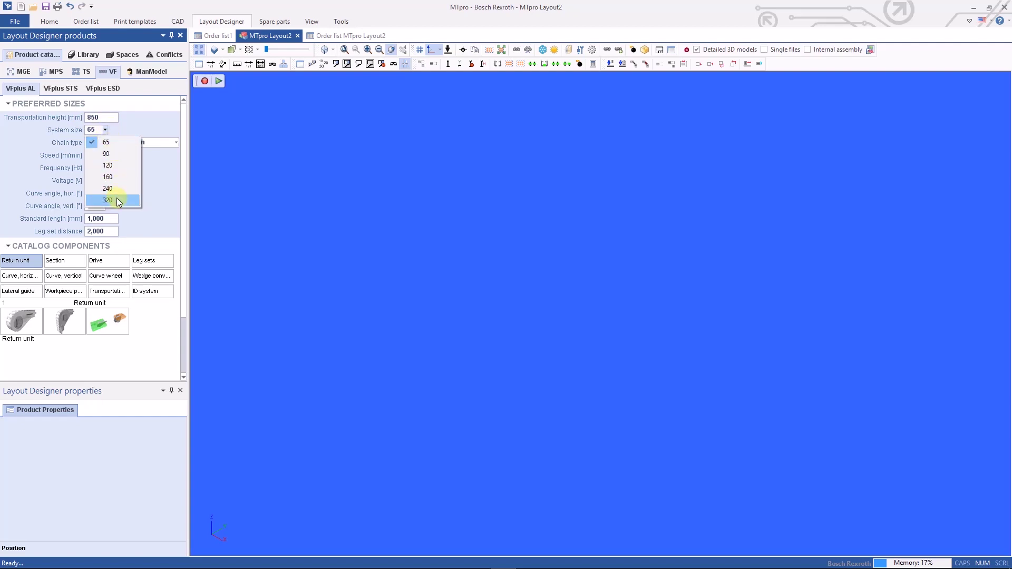
left_click(116, 143)
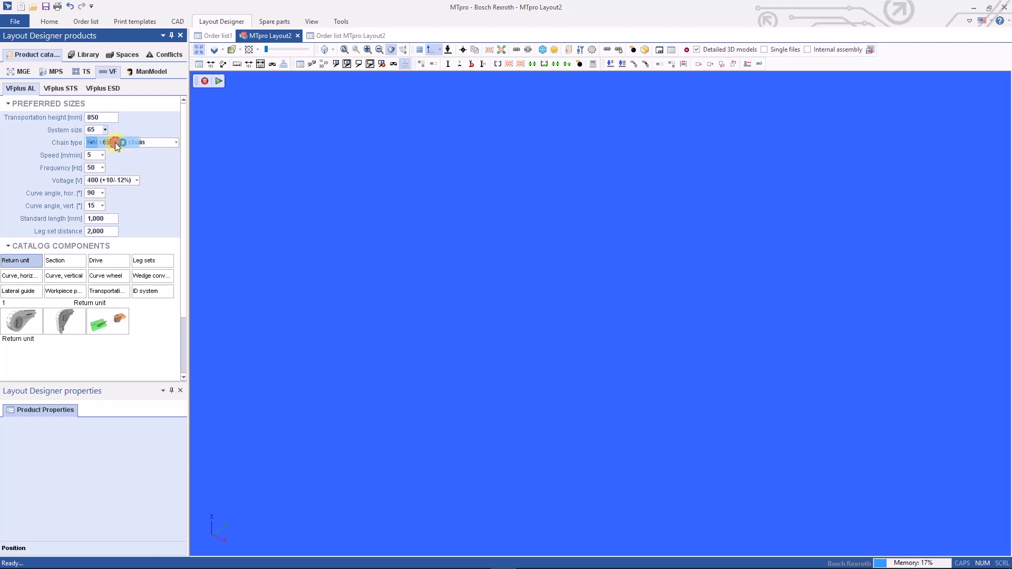
left_click(175, 144)
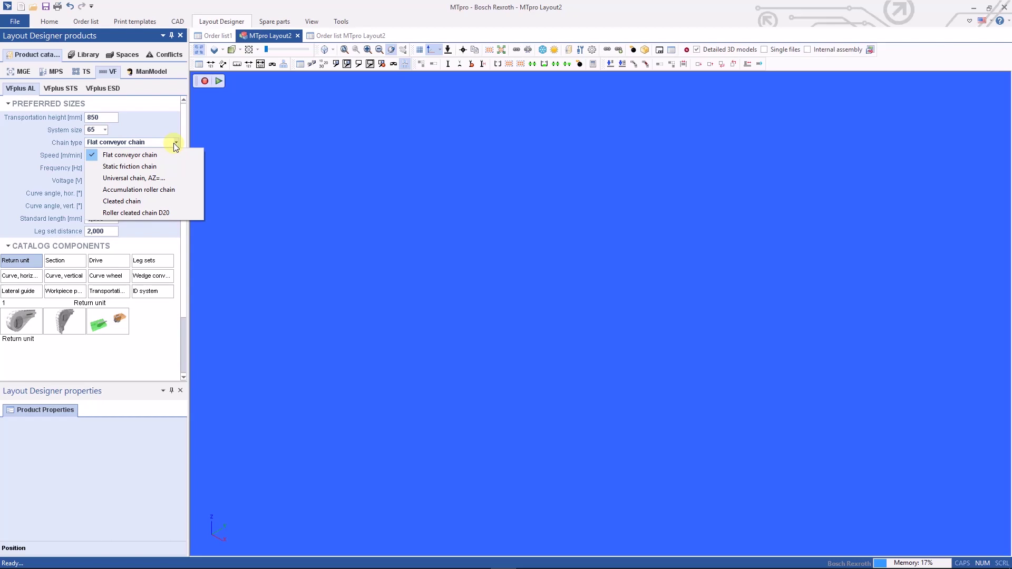
left_click(173, 143)
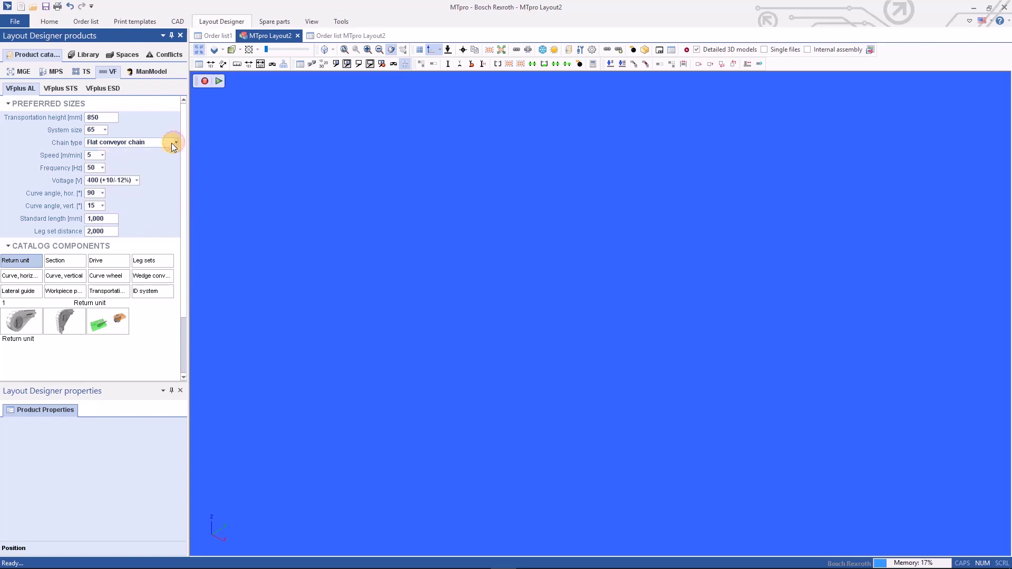
left_click(102, 154)
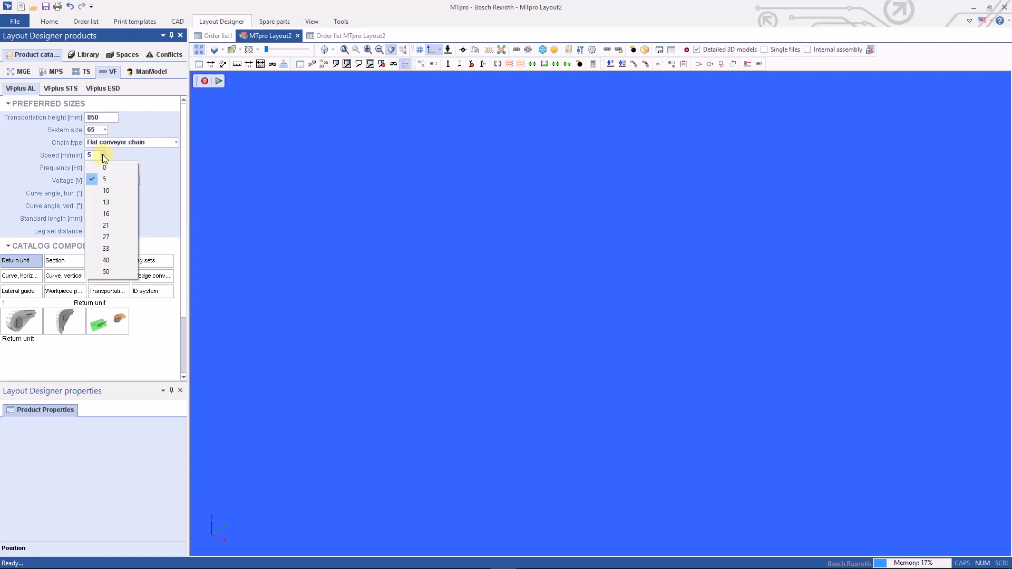
left_click(103, 154)
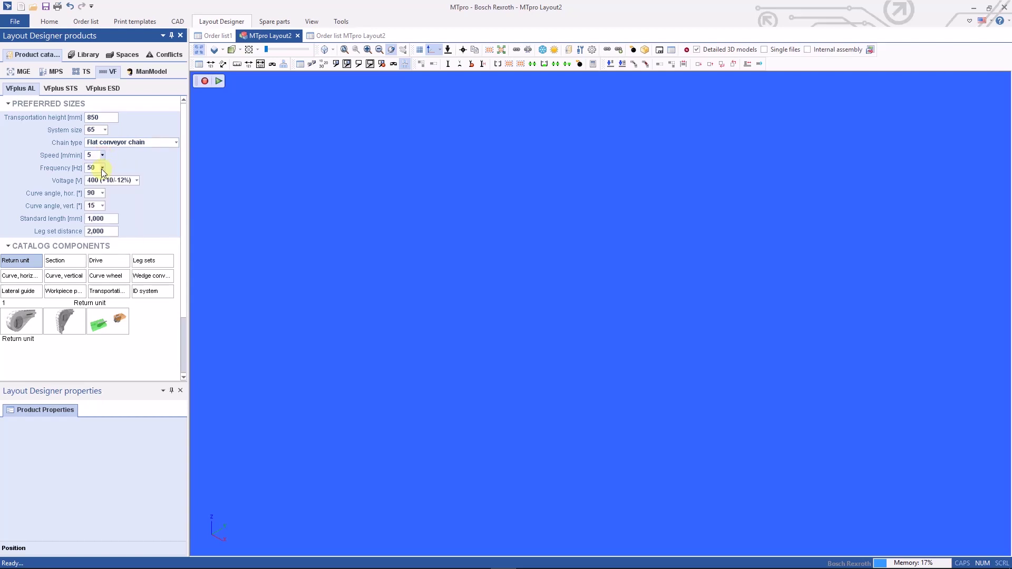
Step: Set the preferred voltage to 220 (±10%) and the frequency to 60 Hz
left_click(102, 168)
left_click(102, 168)
left_click(115, 180)
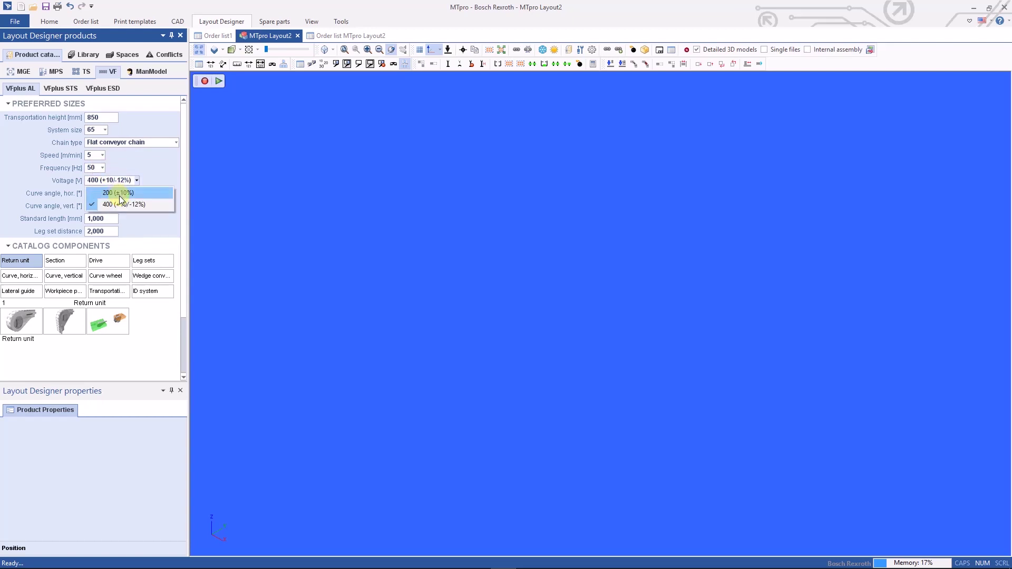
left_click(102, 169)
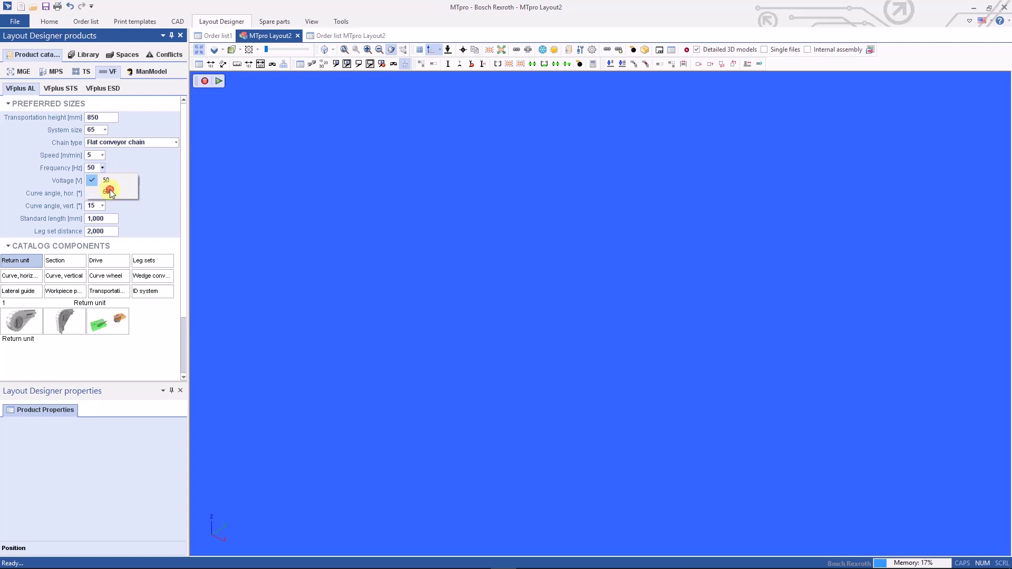
left_click(114, 182)
left_click(115, 181)
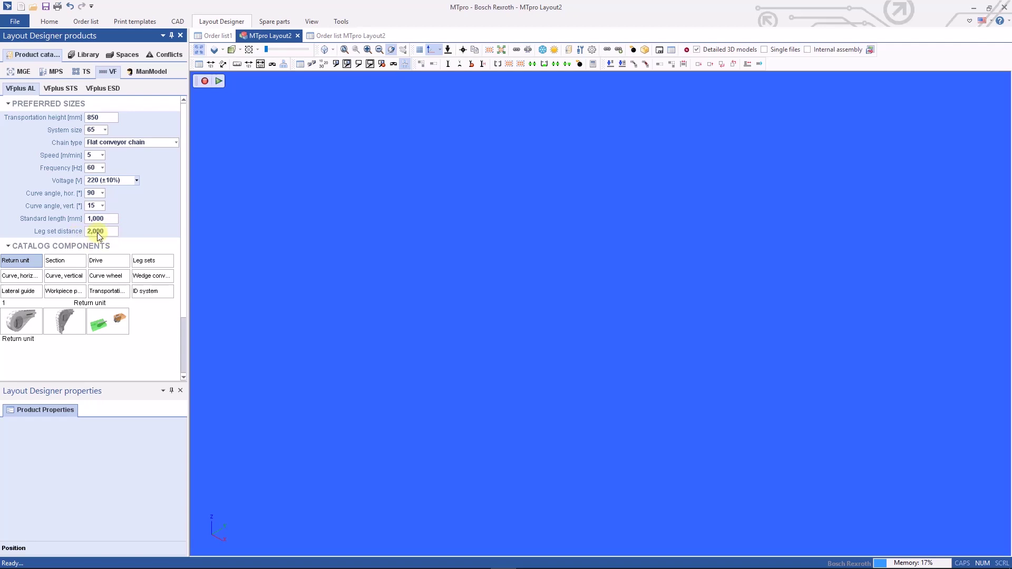
Step: Collapse preferred sizes, browse the VF Return unit, Drive and Leg sets components, then open the Library
left_click(8, 104)
left_click(30, 133)
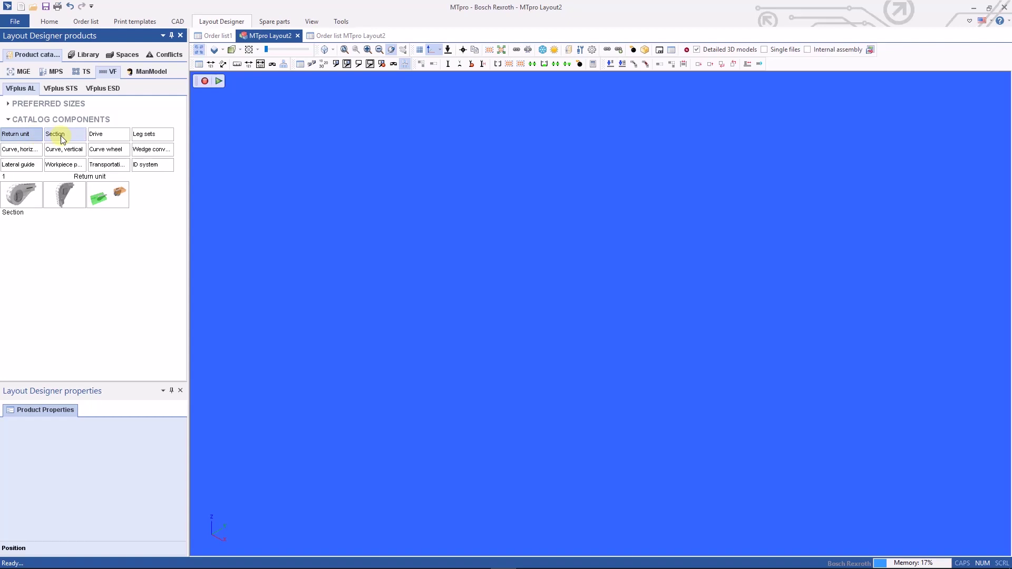
left_click(101, 140)
left_click(138, 134)
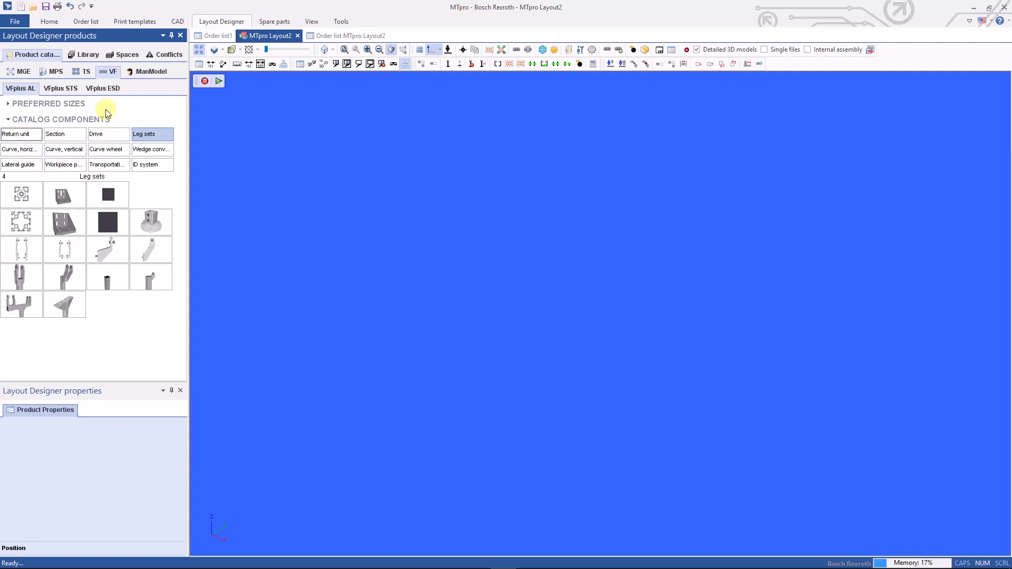
left_click(85, 55)
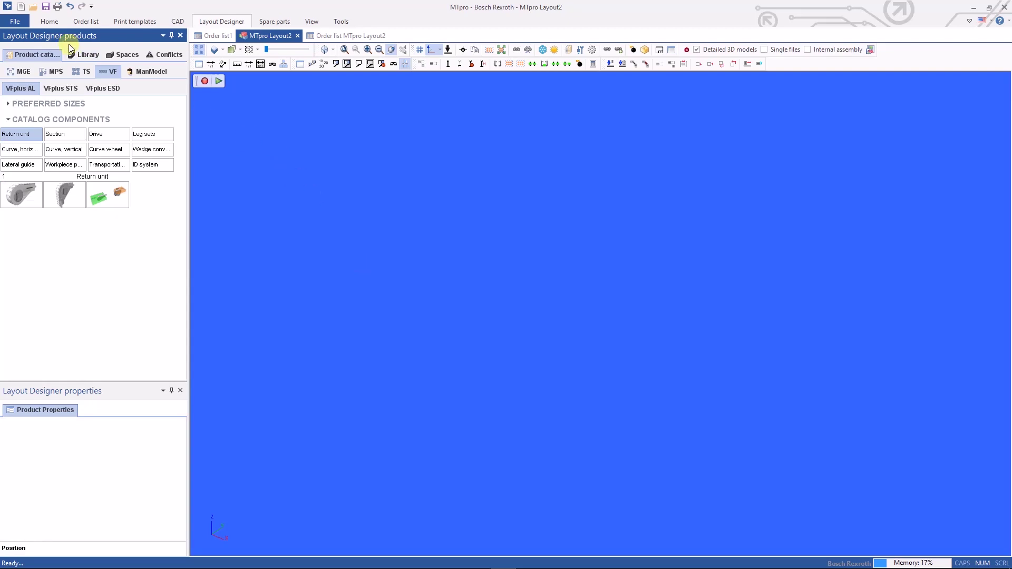
left_click(84, 53)
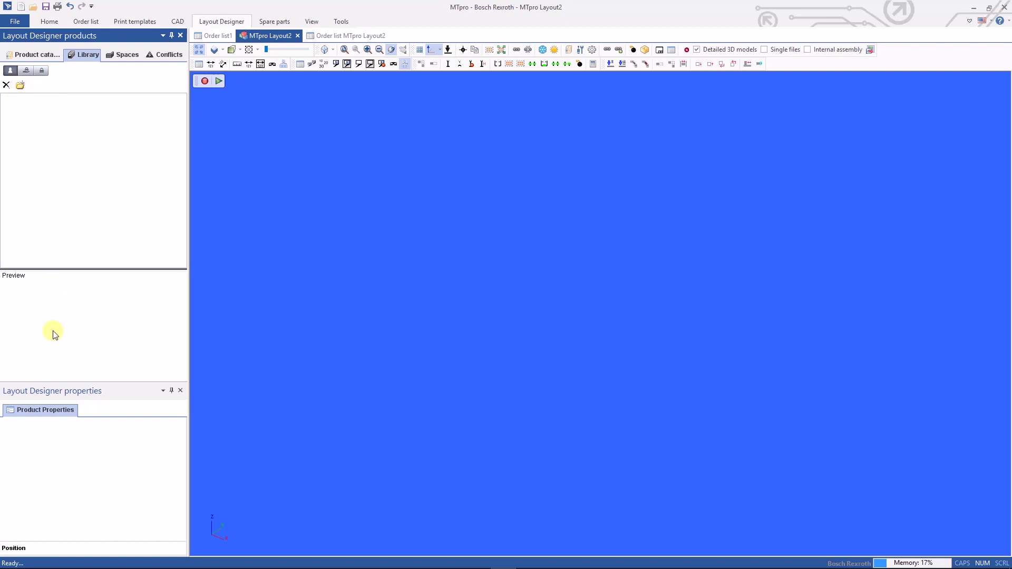
Step: Show the Spaces Rooms set with wall, floor, room-shape and human-figure elements
left_click(122, 55)
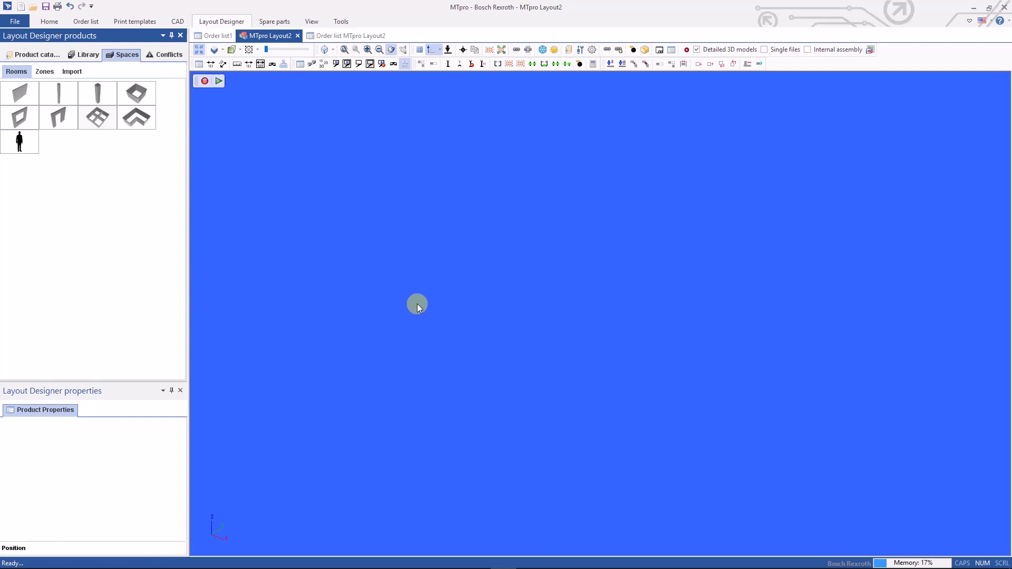
Step: Insert a simple square four-walled room and switch on the layout floor grid
left_click(135, 96)
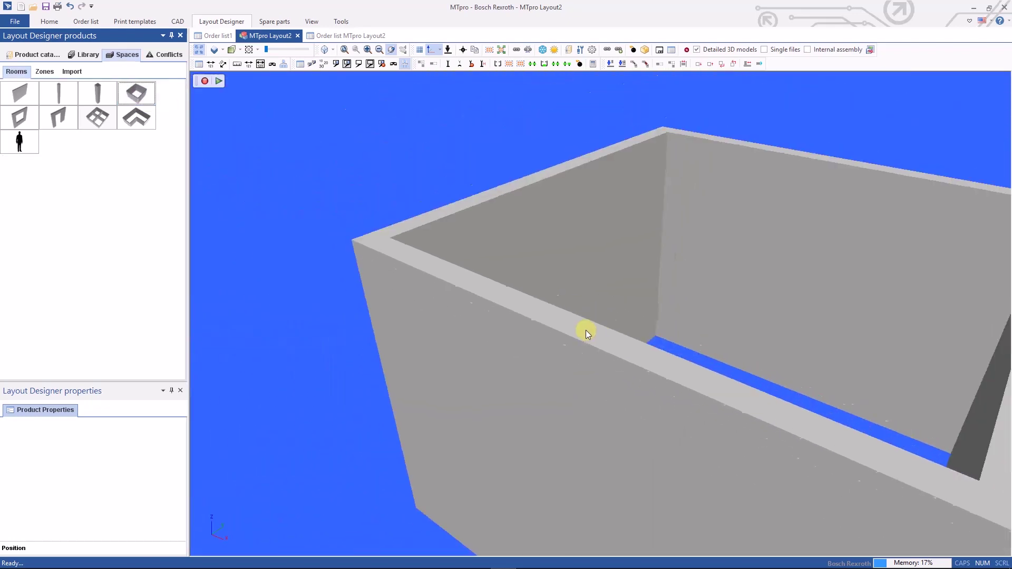
middle_click_drag(591, 338, 587, 412)
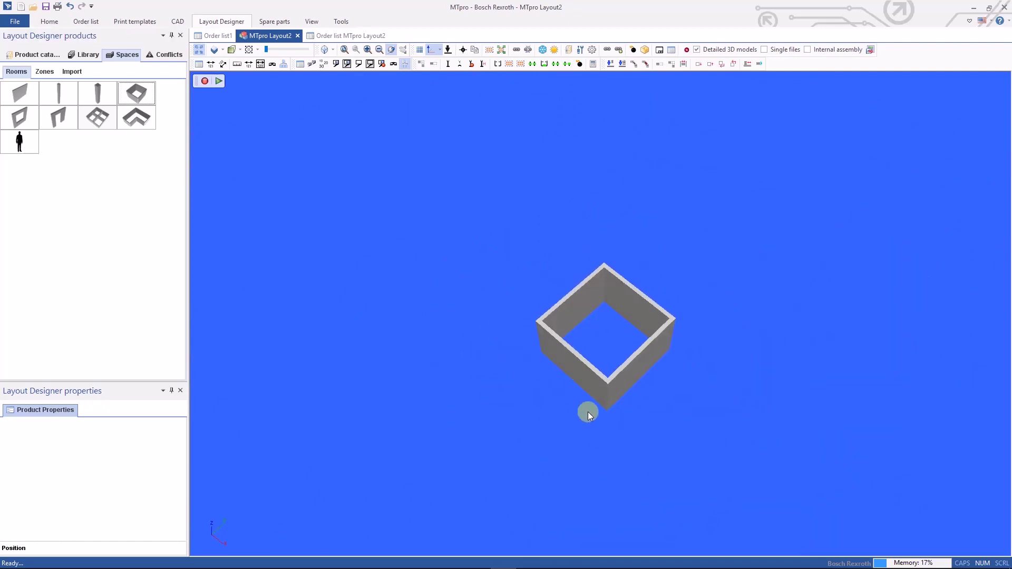
left_click(419, 50)
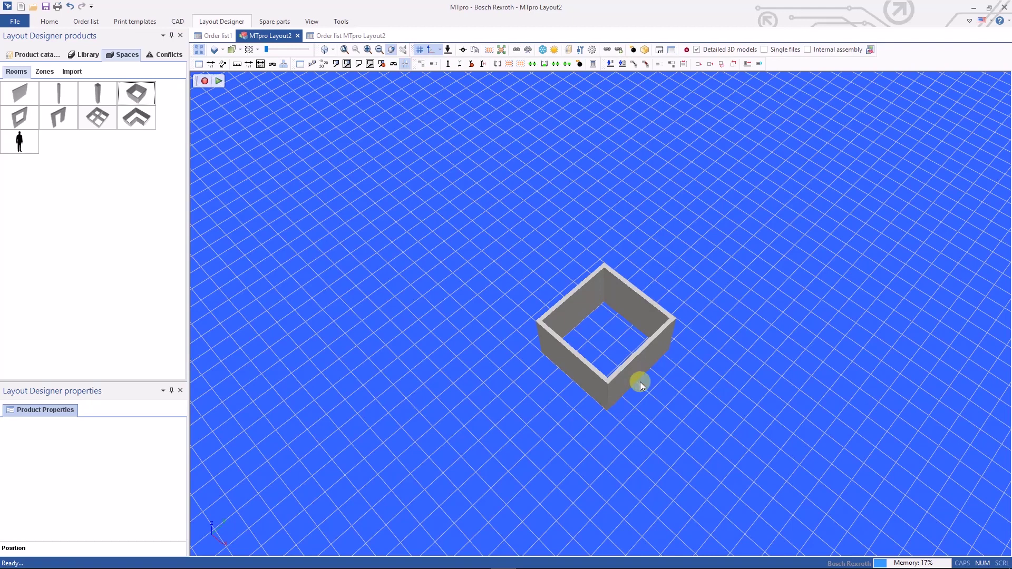
scroll(632, 386, "up", 2)
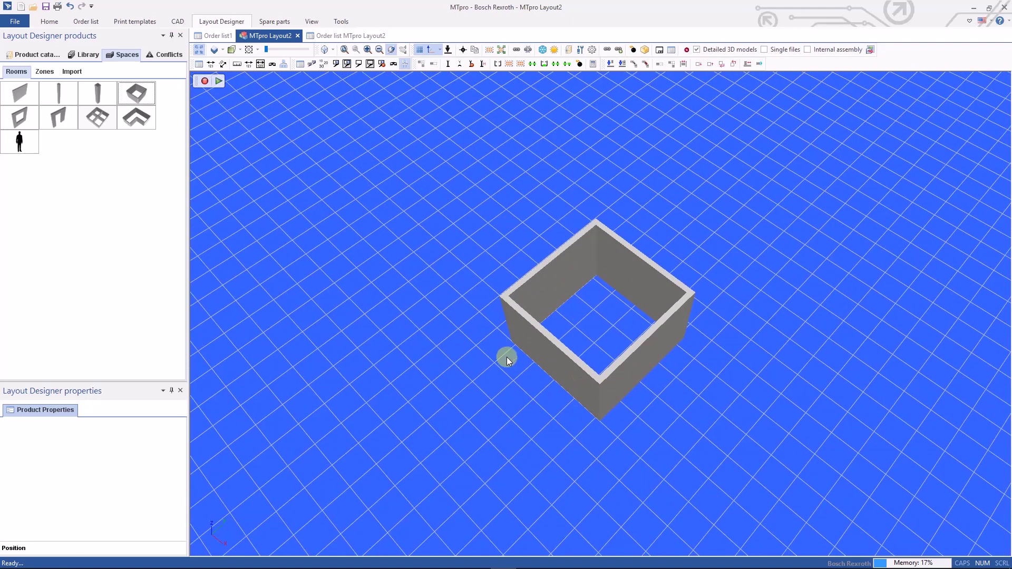
middle_click_drag(606, 394, 600, 388)
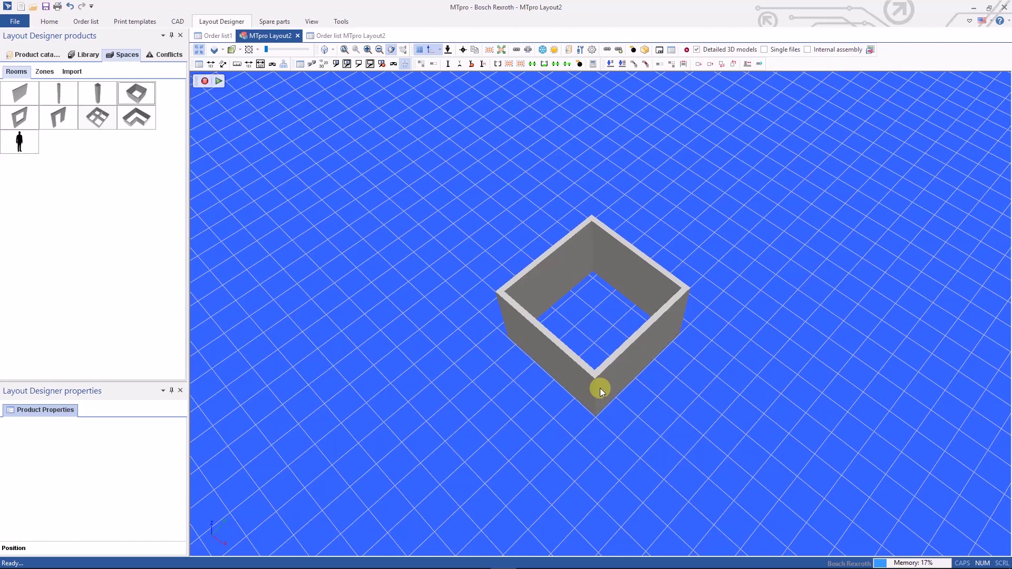
left_click_drag(649, 345, 546, 351)
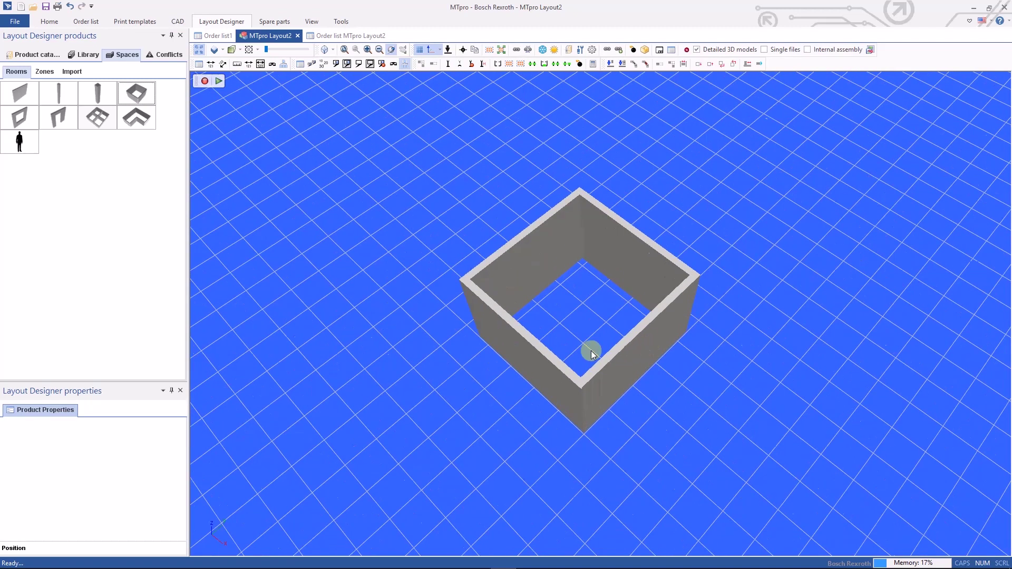
Step: Drag the front-right and front-left walls outward to widen the room, then deselect
left_click(528, 337)
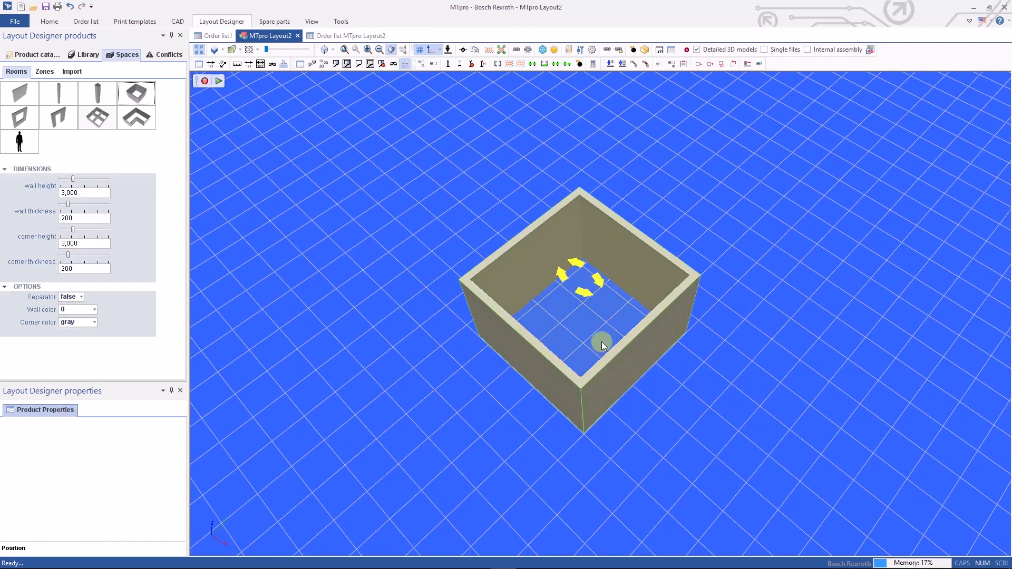
left_click(628, 342)
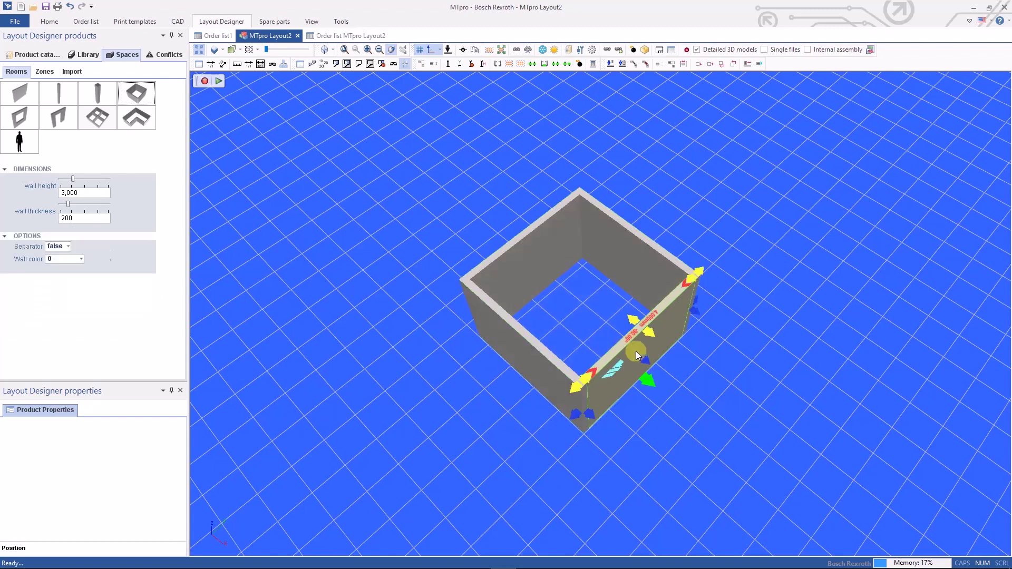
left_click_drag(654, 339, 699, 377)
left_click(543, 349)
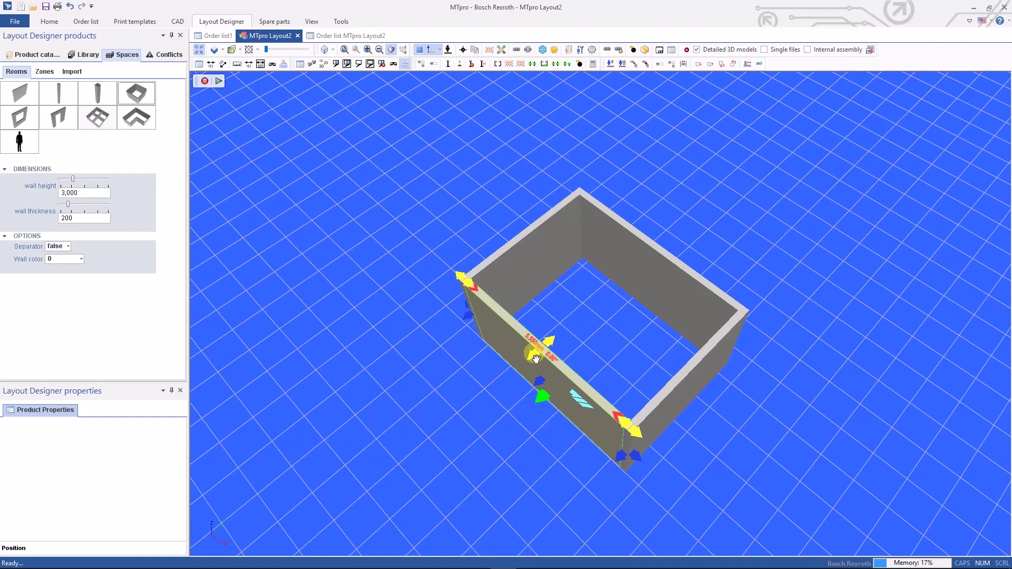
left_click_drag(543, 349, 561, 368)
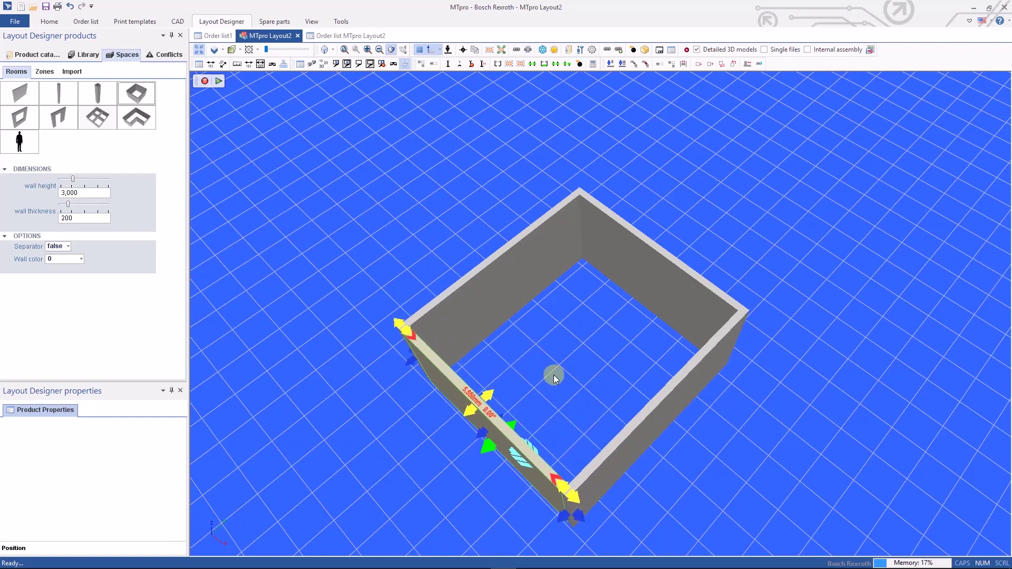
left_click(555, 374)
middle_click_drag(582, 381, 622, 395)
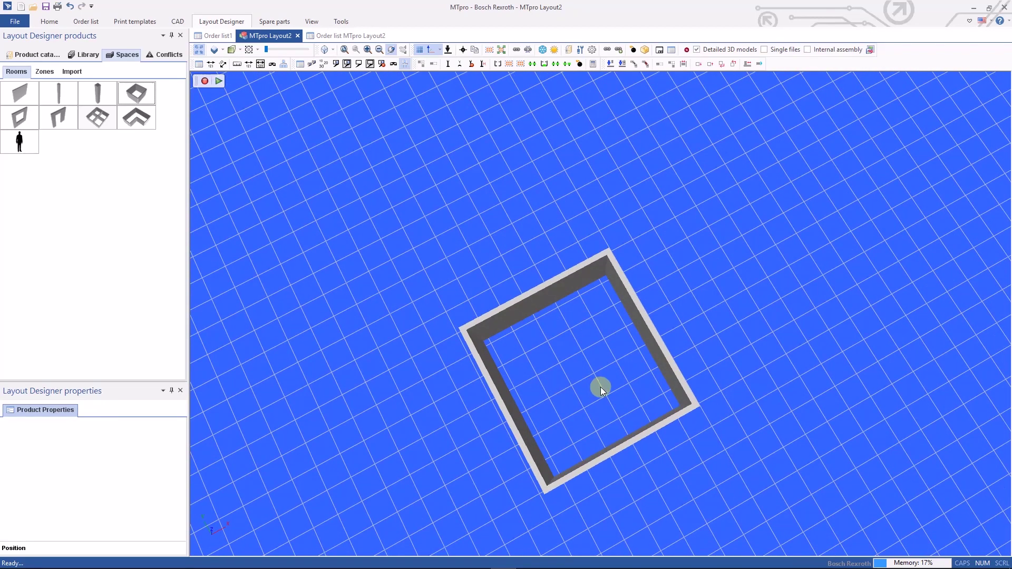
Step: Orbit around the room and show the Zones settings: Show zones on, Snap to Grid off, 1 cm grid
scroll(600, 387, "up", 1)
middle_click_drag(600, 386, 660, 440)
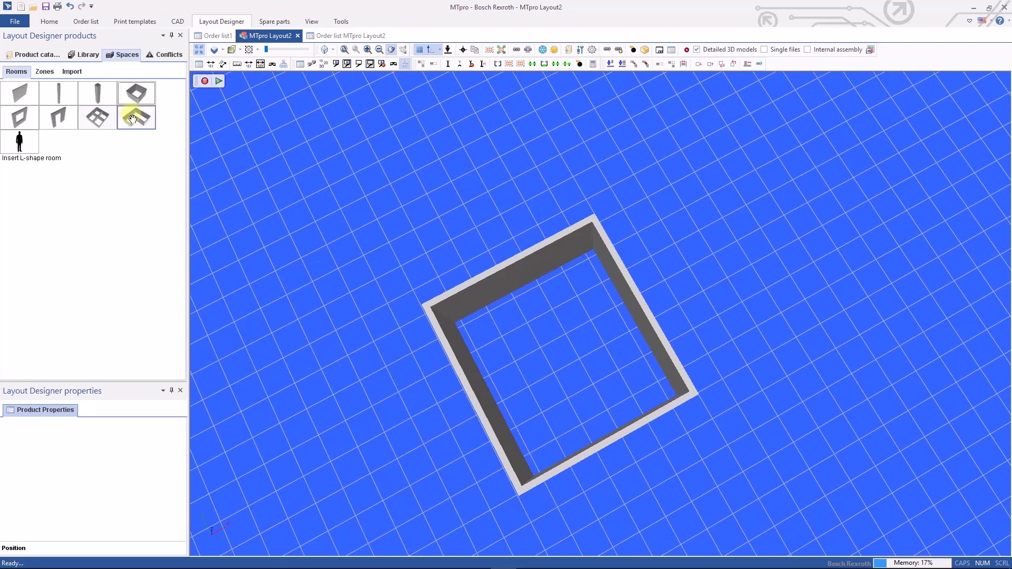
left_click(44, 72)
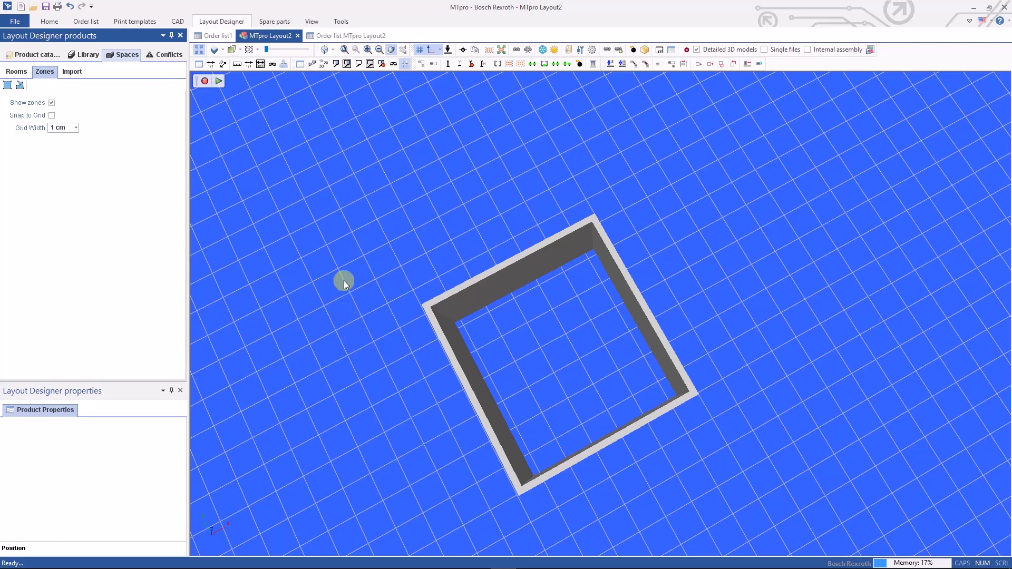
Step: Check the Load New Plan import option, then go back to the VFplus AL Return unit catalog components
left_click(70, 72)
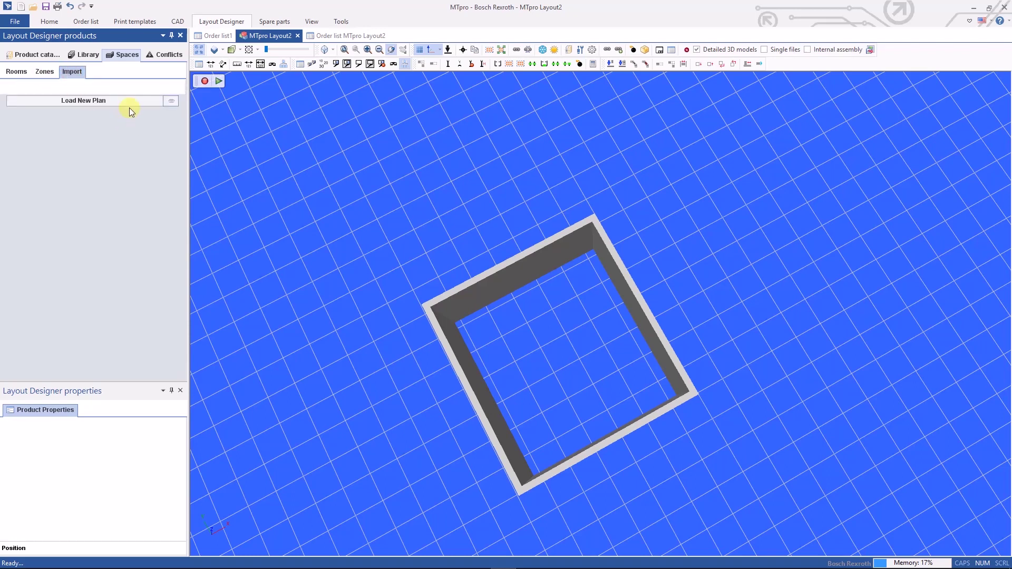
scroll(431, 274, "down", 5)
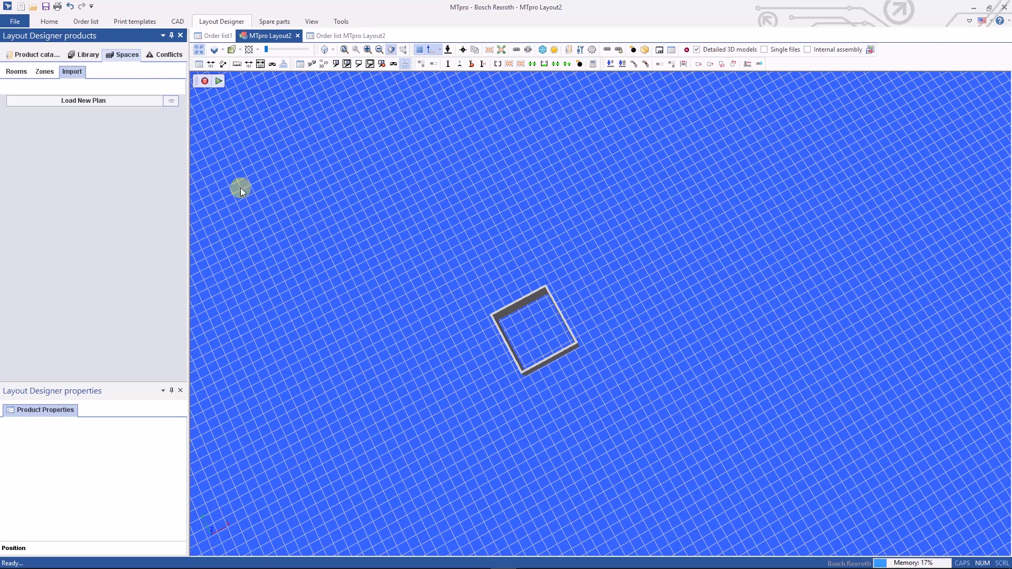
left_click(25, 54)
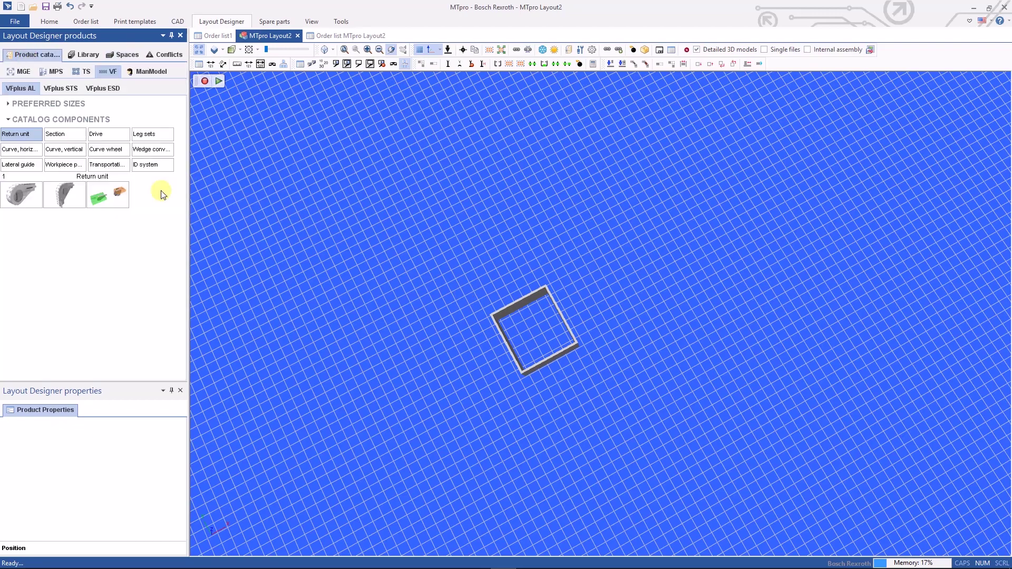